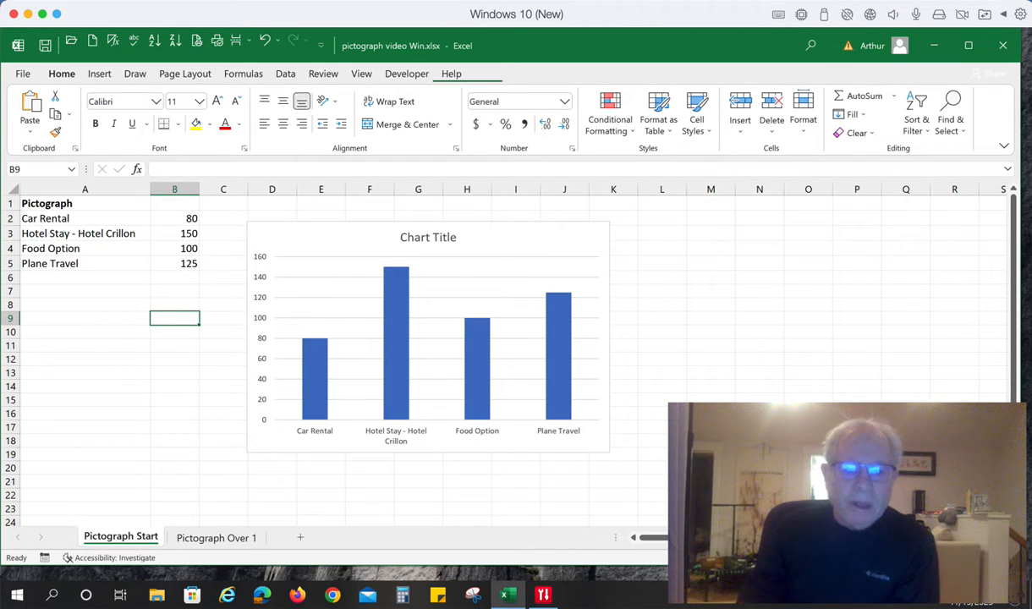
View the picture chart on the Pictograph Over 1 sheet, and delete the existing column chart from Pictograph Start
click(330, 238)
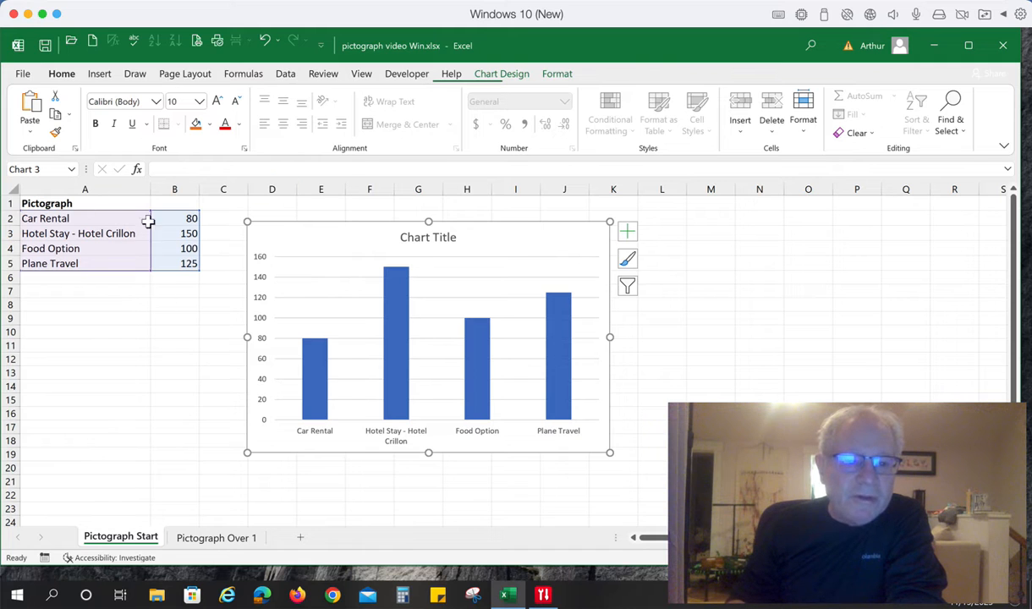
click(228, 539)
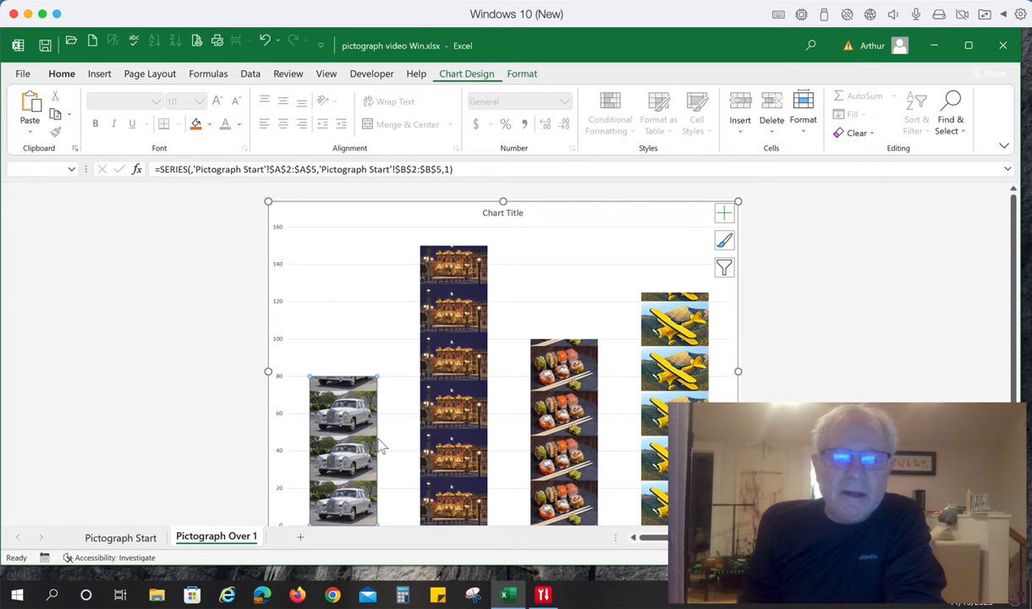
click(127, 538)
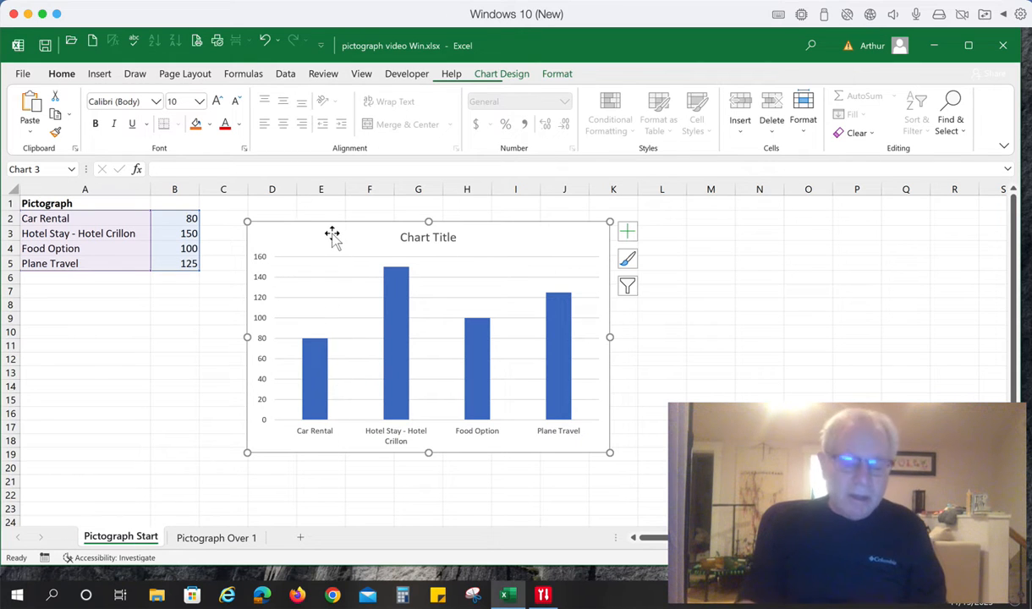
key(Delete)
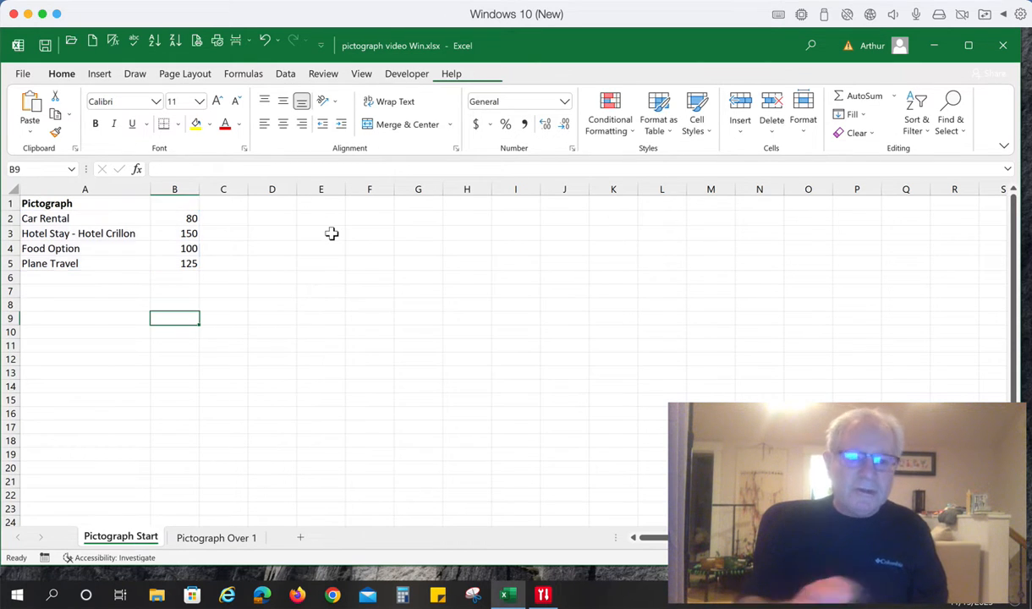
Insert a 2-D clustered column chart from A2:B5, then move it beside the data near row 2 and enlarge it
click(135, 217)
drag(136, 216, 185, 267)
click(99, 74)
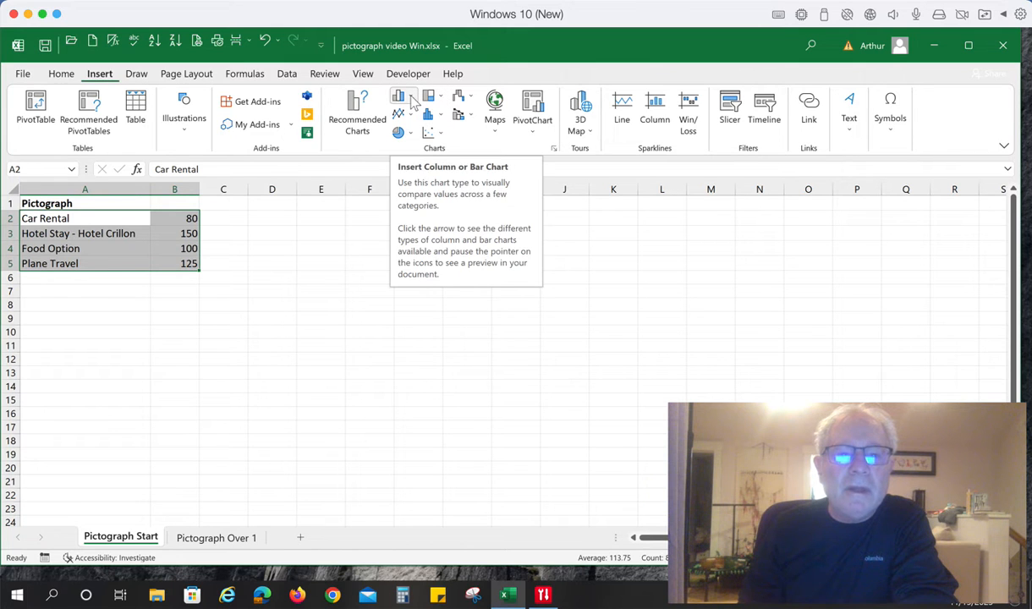
click(412, 101)
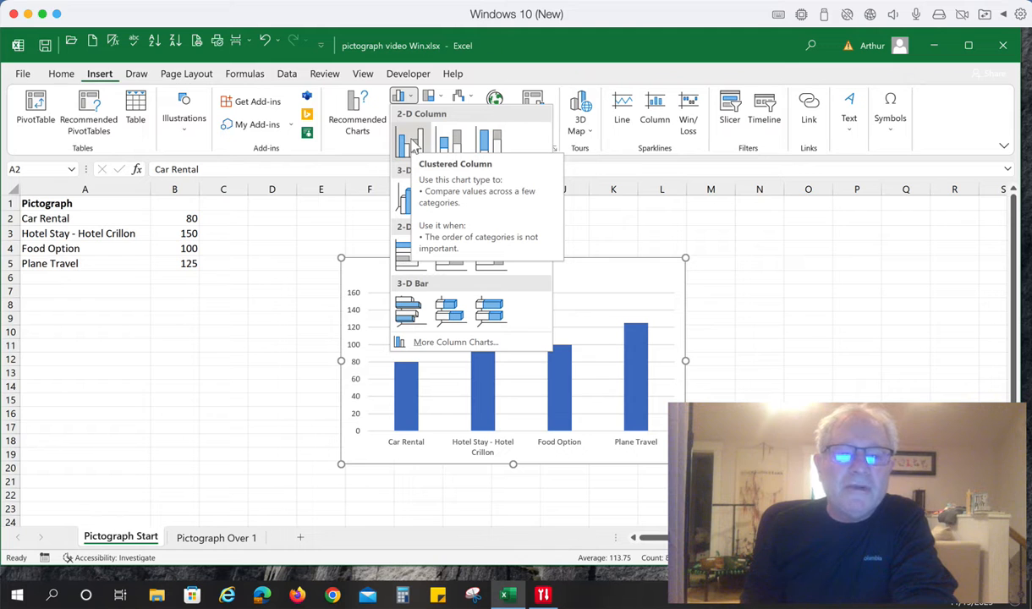
click(412, 145)
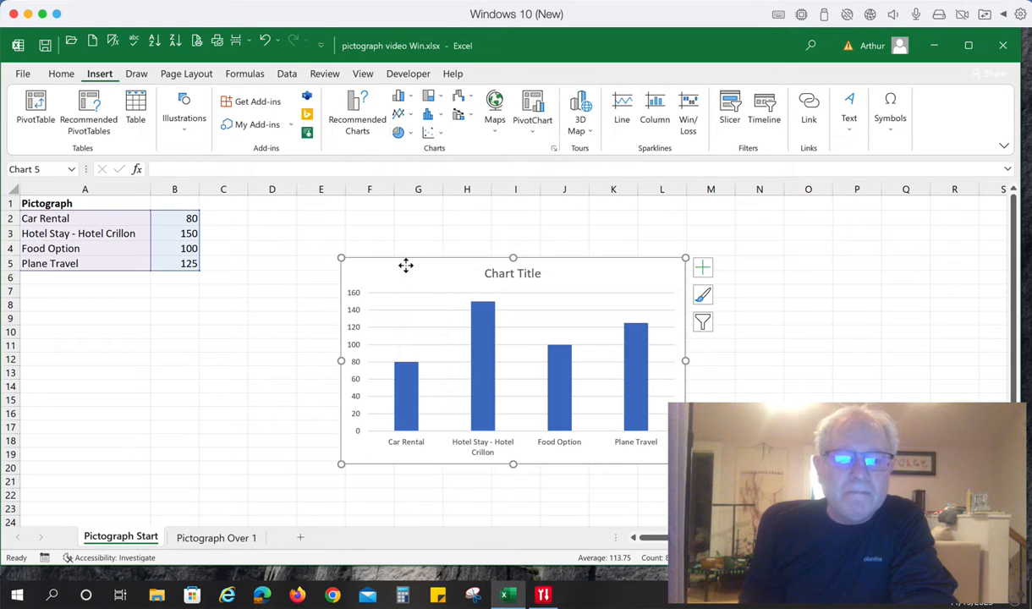
drag(405, 265, 283, 209)
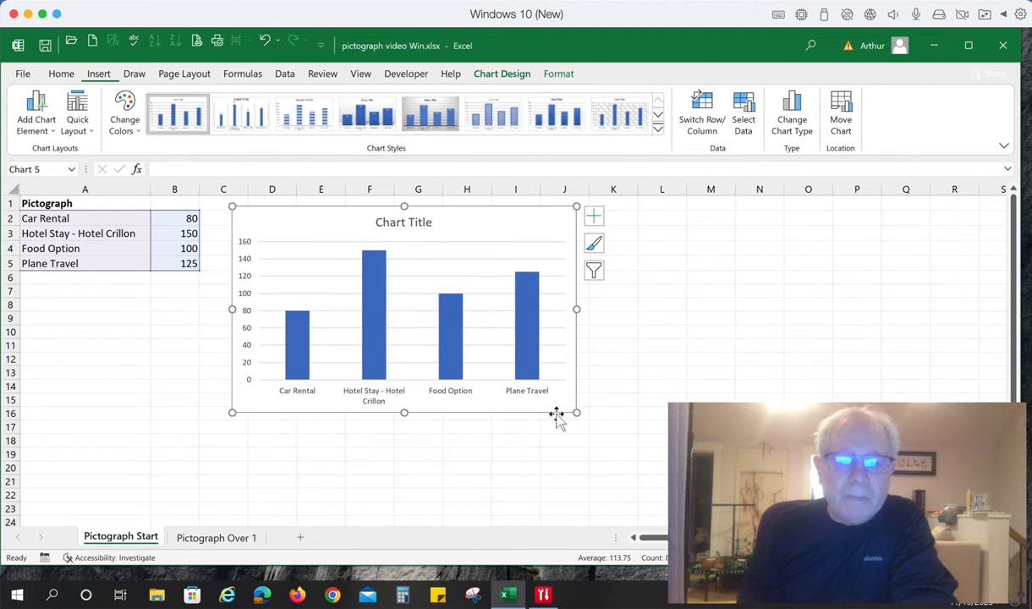
drag(576, 413, 622, 455)
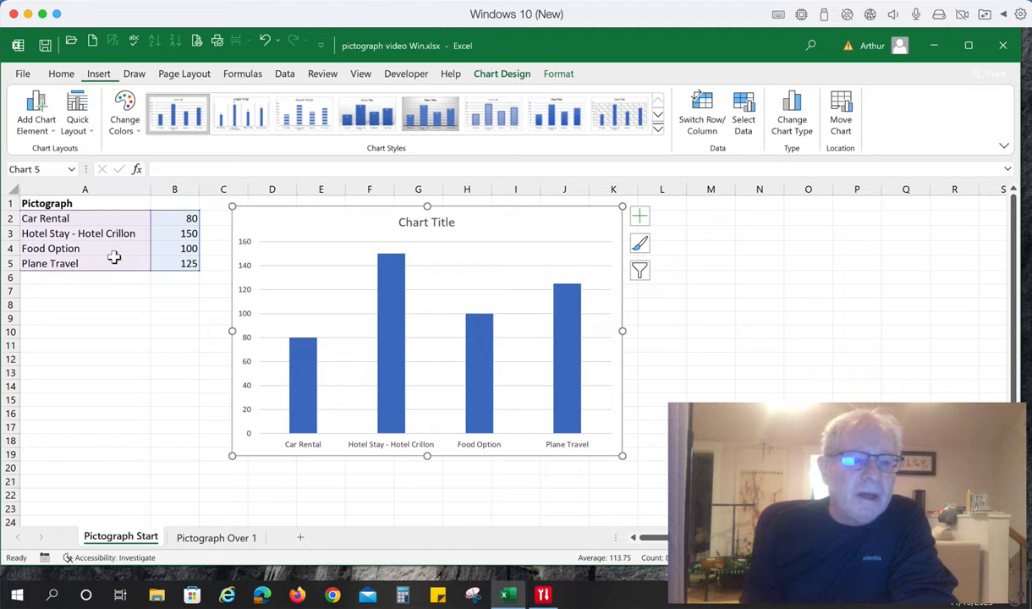
Apply a picture or texture fill to the Car Rental column only
double_click(309, 365)
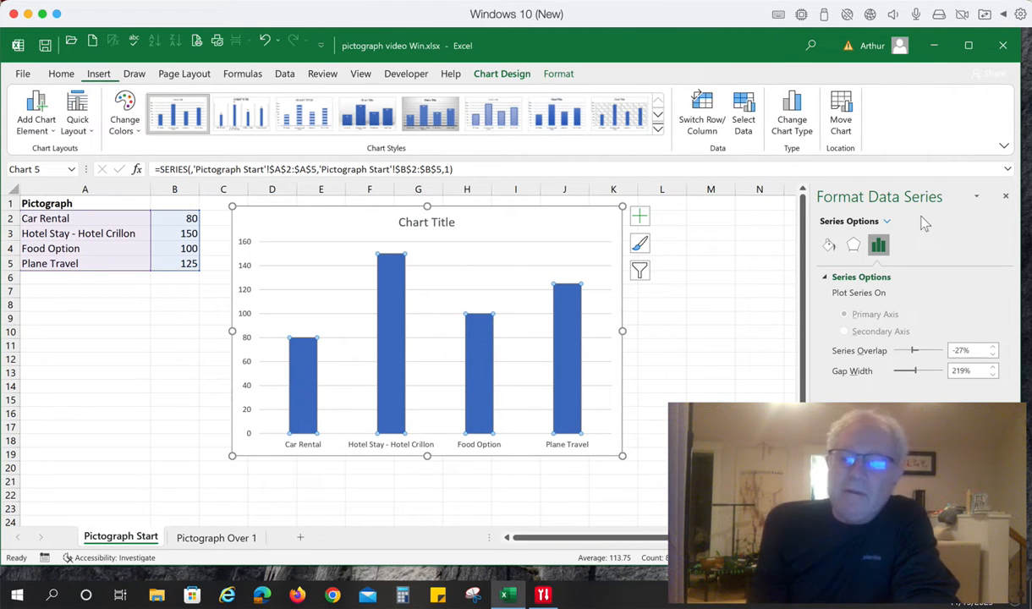
click(306, 384)
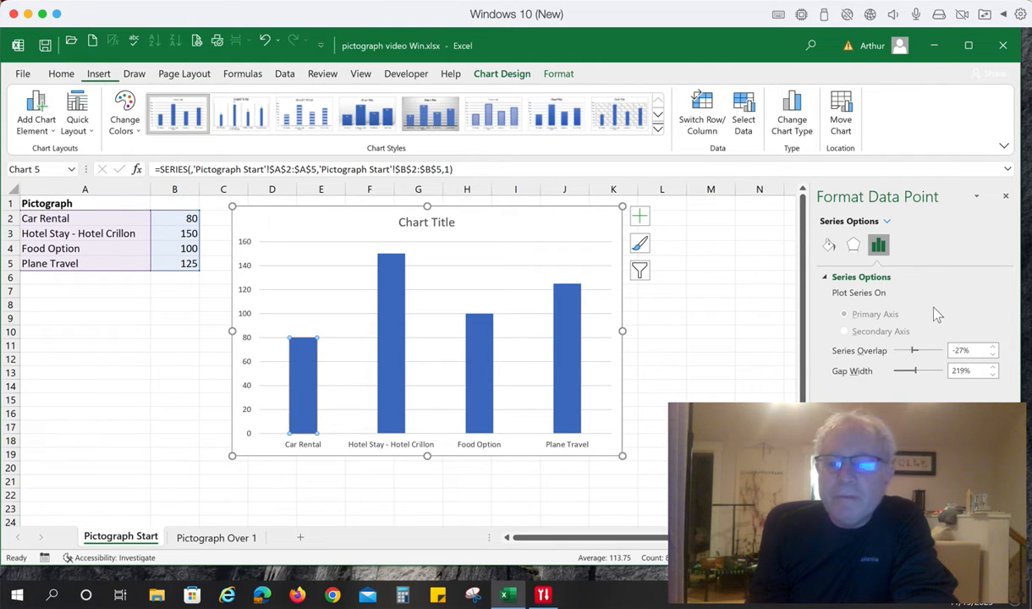
click(829, 247)
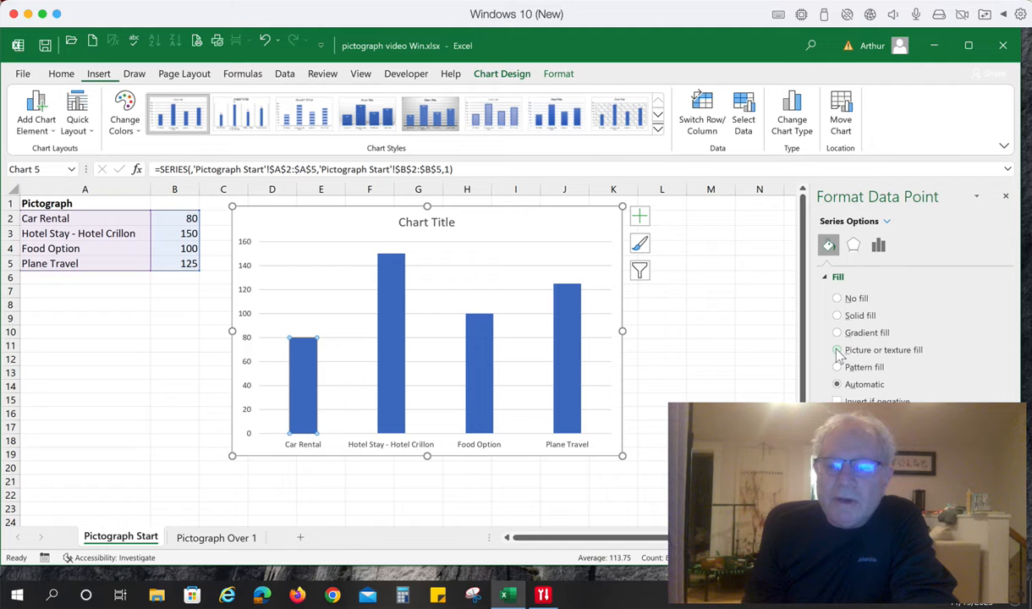
click(837, 350)
Search online pictures for "180D" as the picture source of the Car Rental column's fill
scroll(846, 321, down, 2)
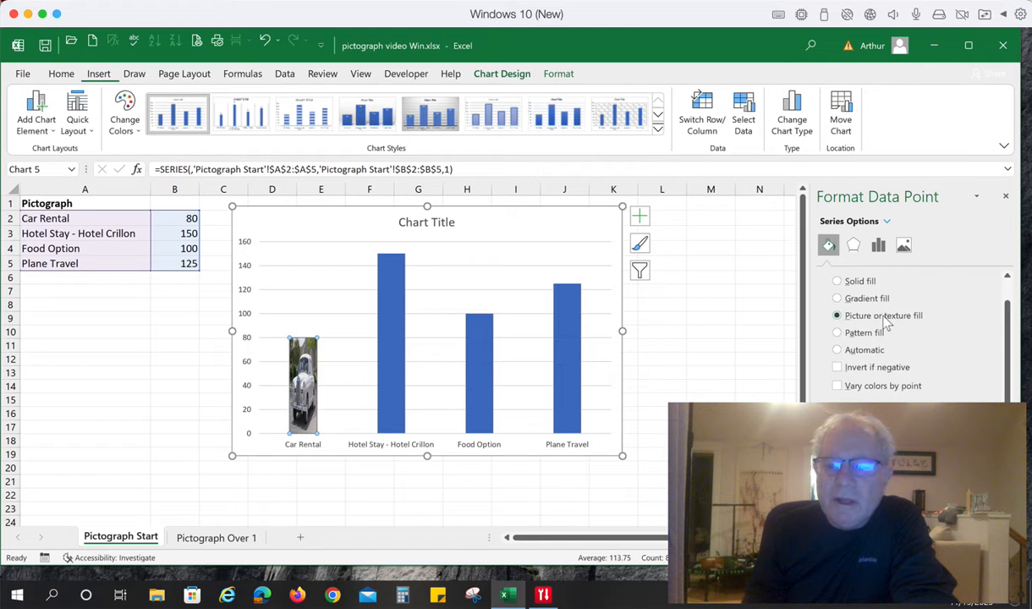
scroll(885, 321, down, 1)
scroll(885, 321, down, 1)
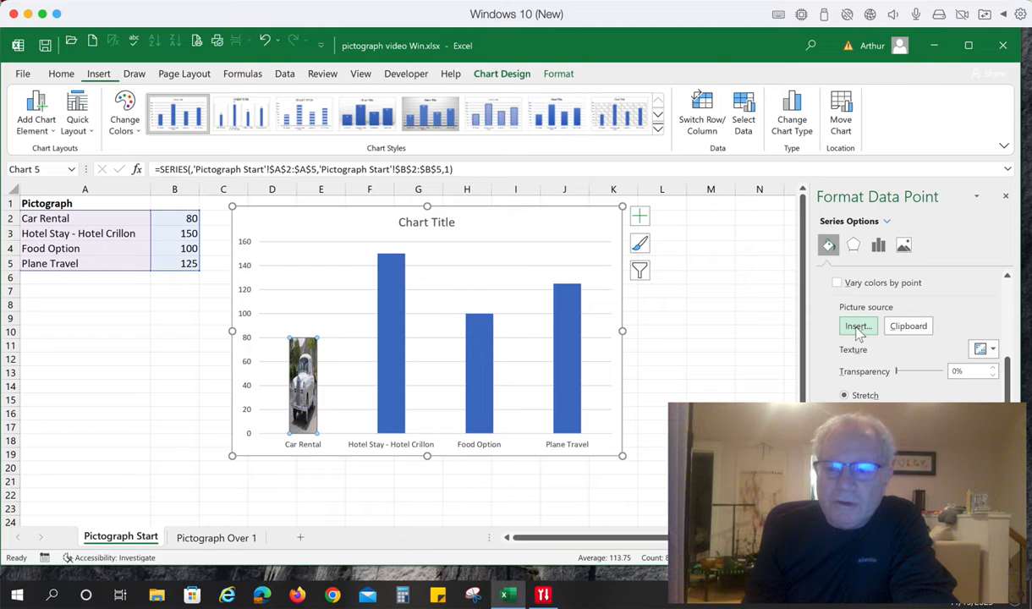
click(863, 328)
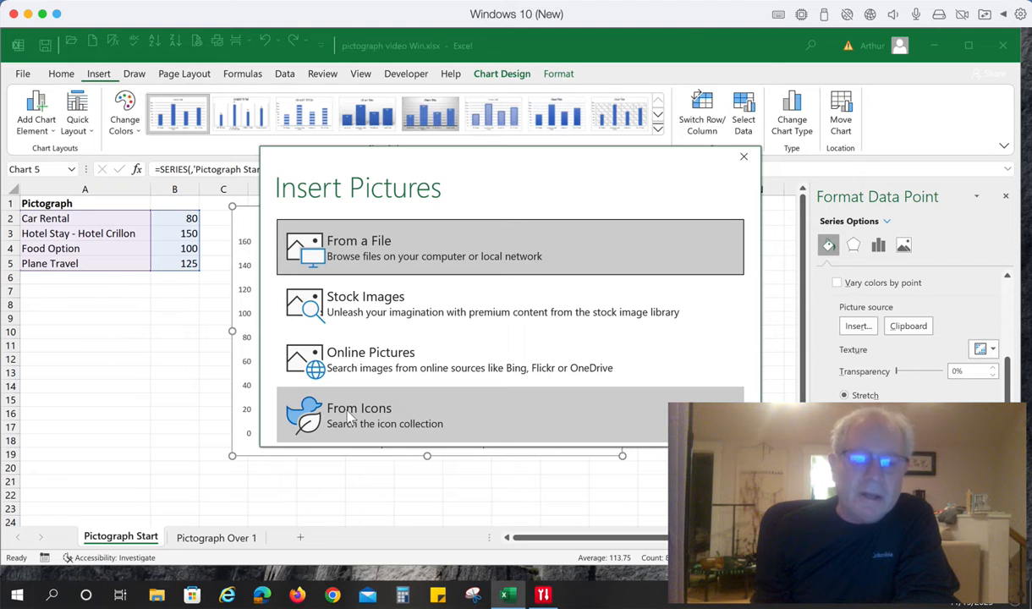
click(364, 360)
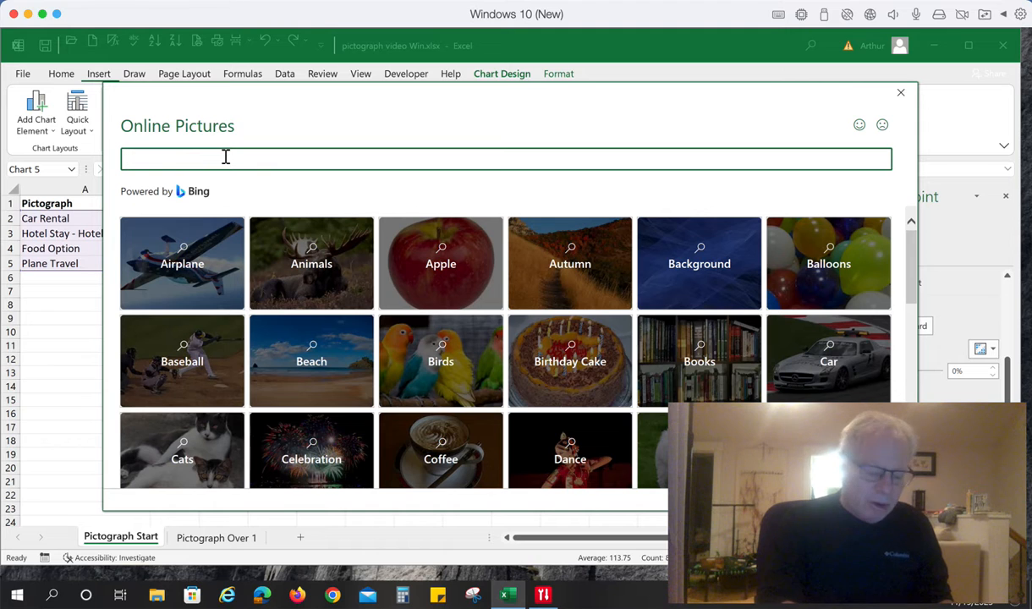
text(18)
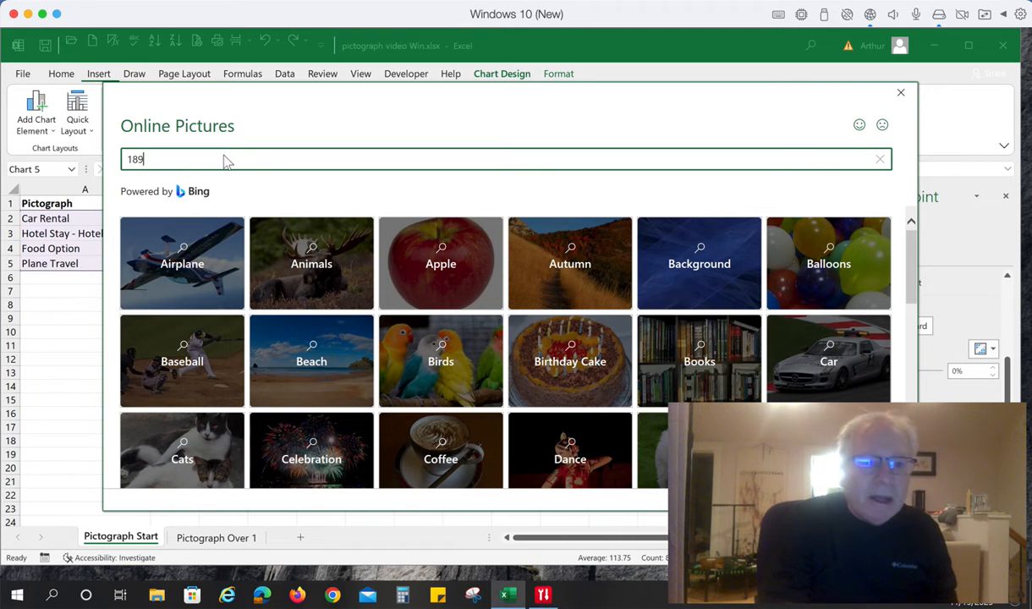
text(0D)
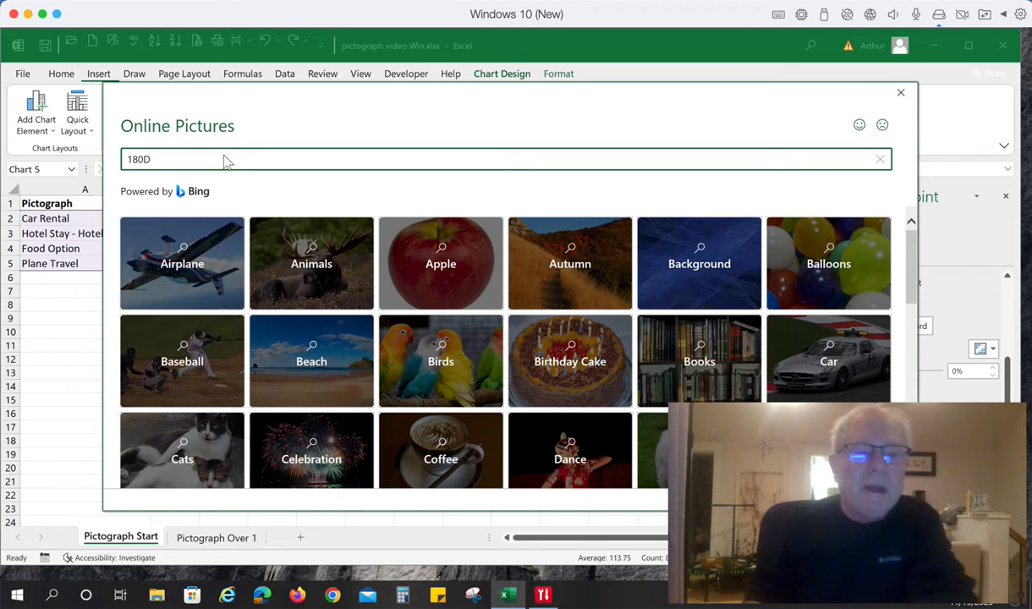
key(Return)
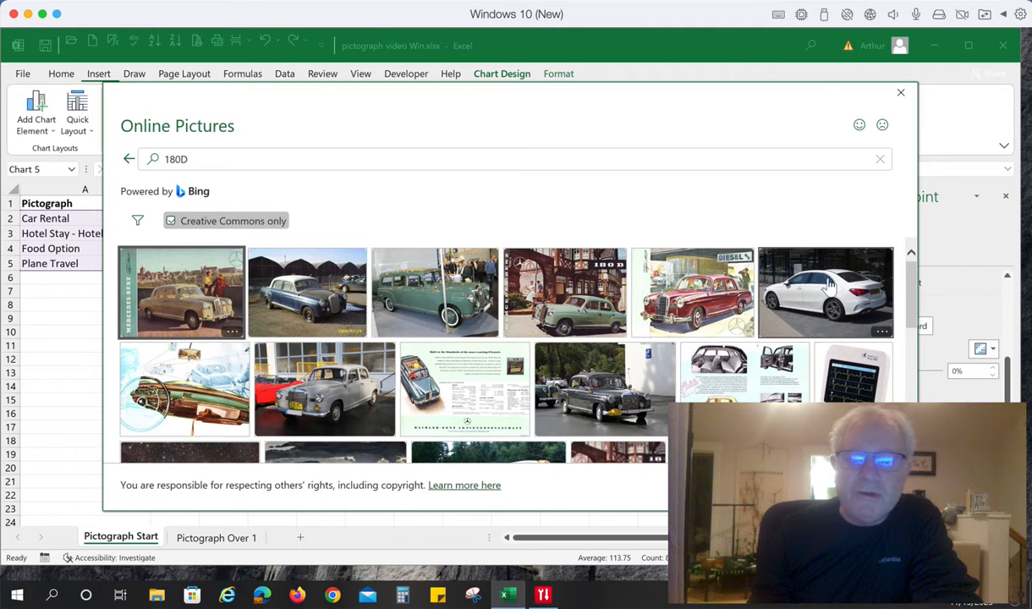
Turn off the Creative Commons only filter and insert the picture of the light-coloured vintage sedan into the Car Rental column
mouse_move(913, 290)
mouse_down()
mouse_move(916, 339)
mouse_move(920, 274)
mouse_up()
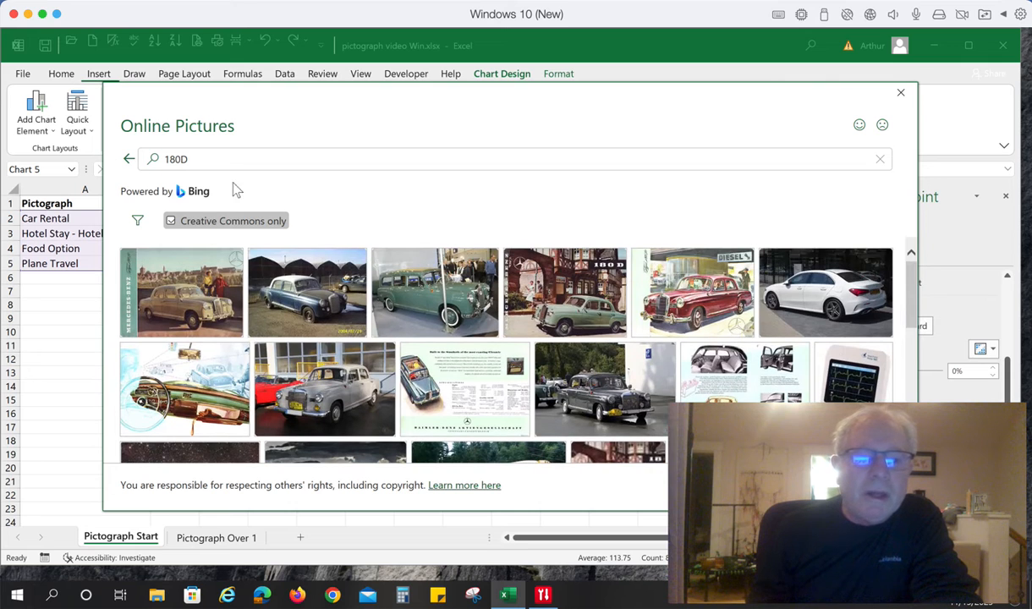
click(171, 222)
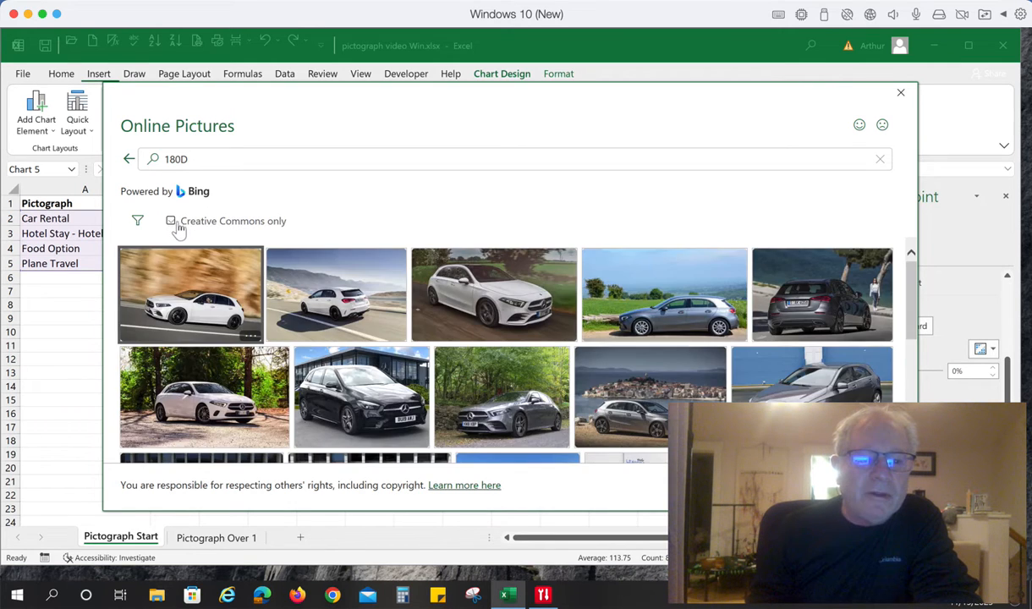
click(172, 222)
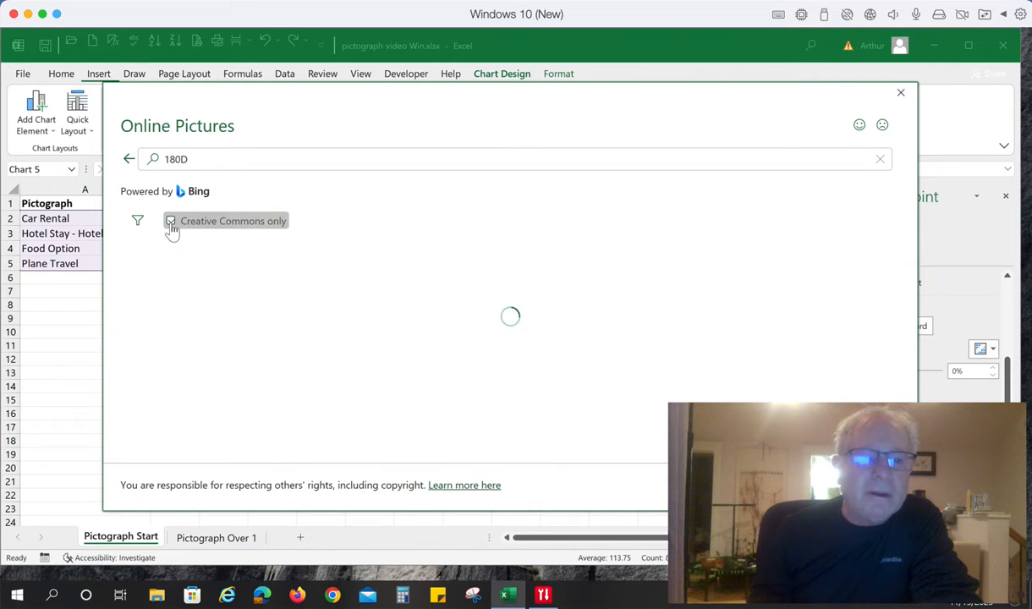
click(172, 222)
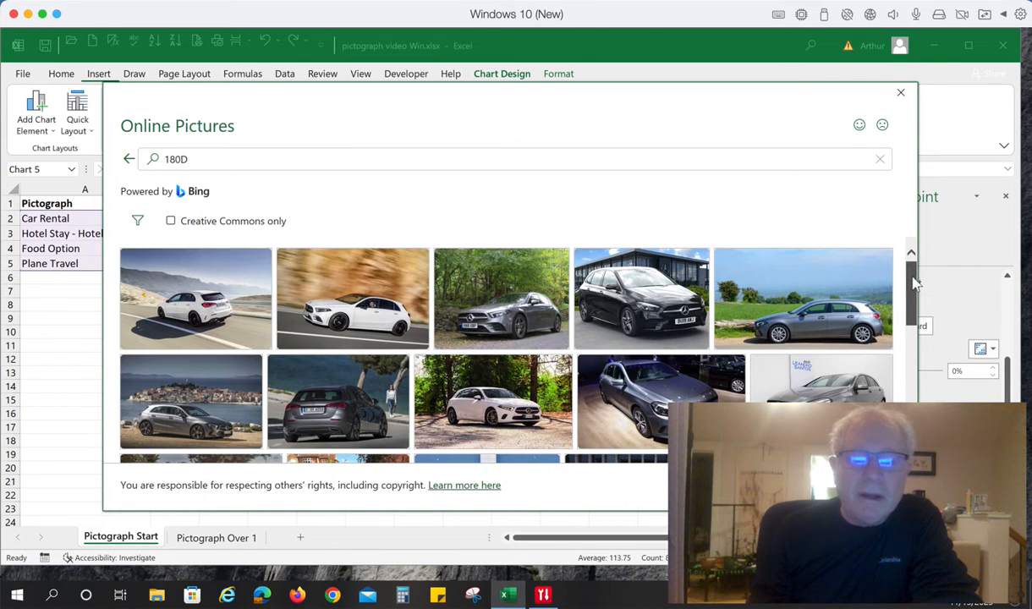
drag(911, 285, 903, 364)
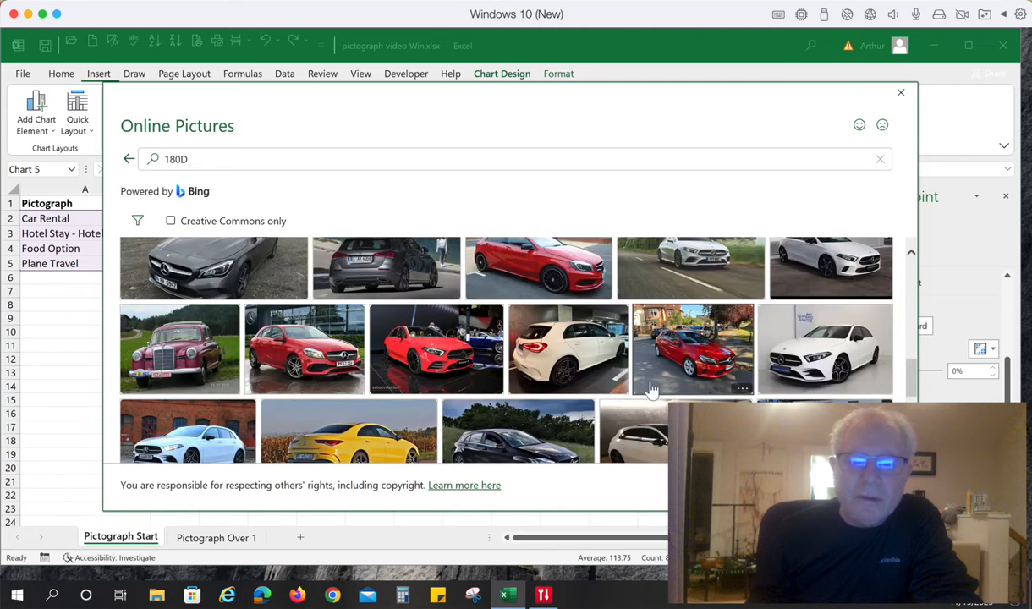
scroll(883, 342, up, 3)
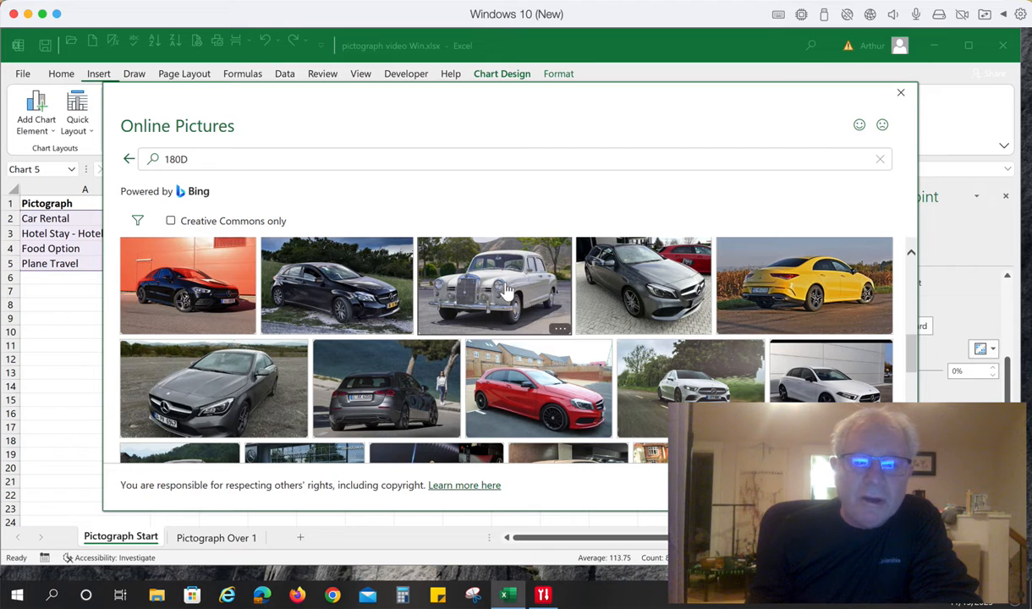
click(506, 289)
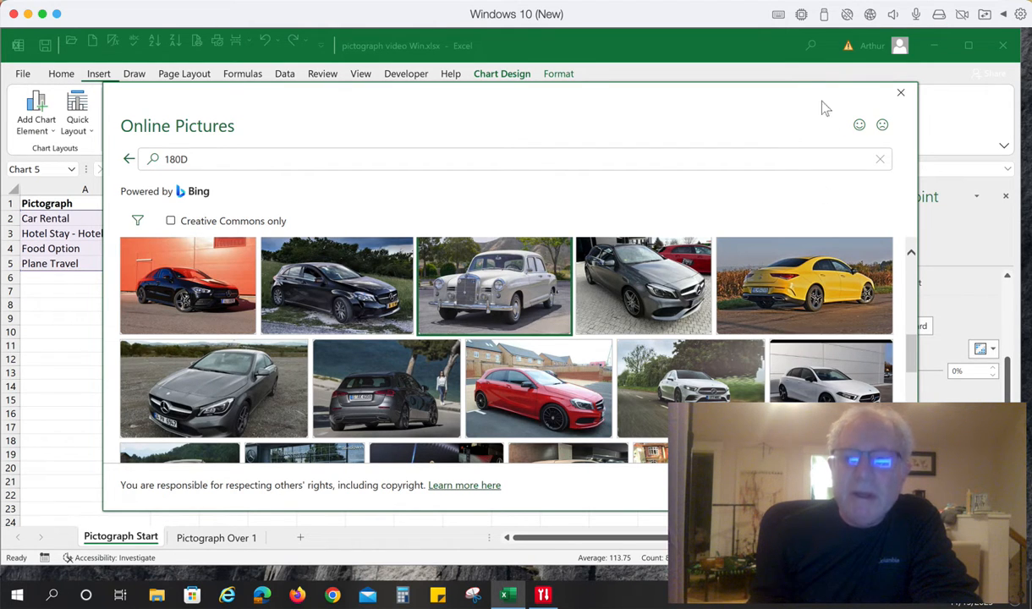
drag(797, 103, 587, 104)
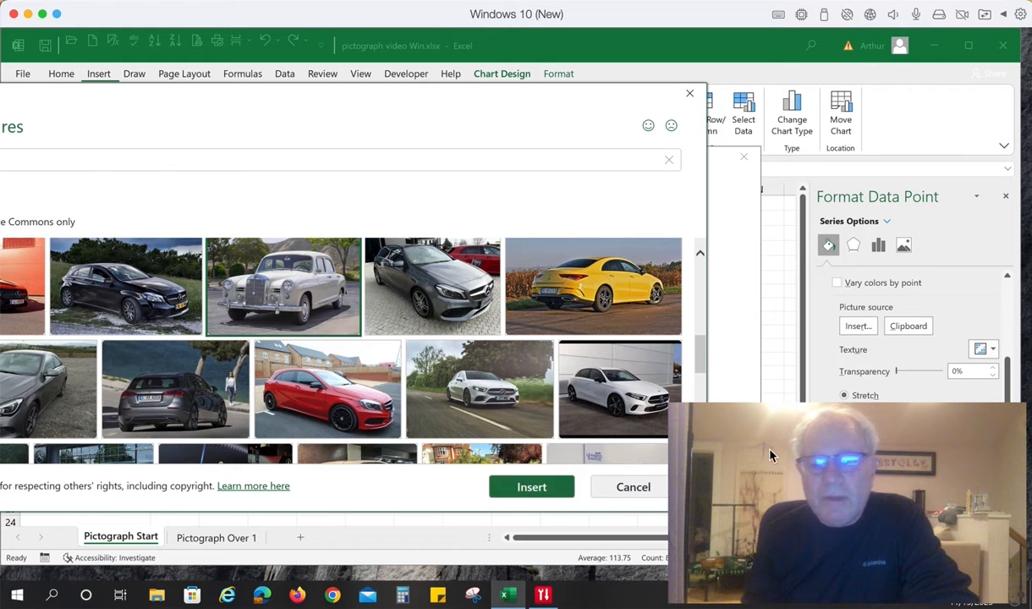
click(532, 495)
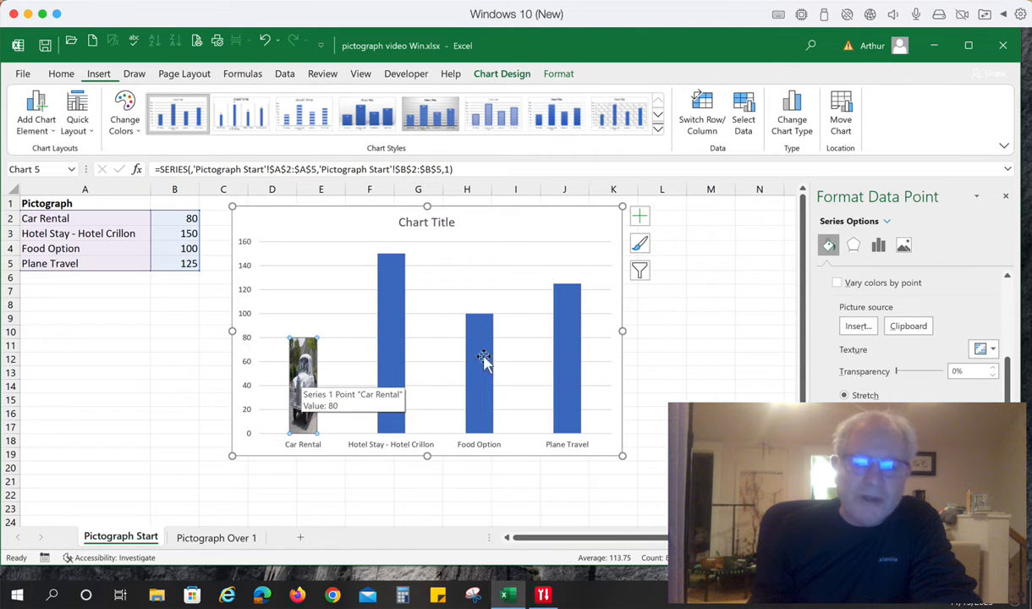
Set the Car Rental column's picture fill to Stack
scroll(947, 327, down, 1)
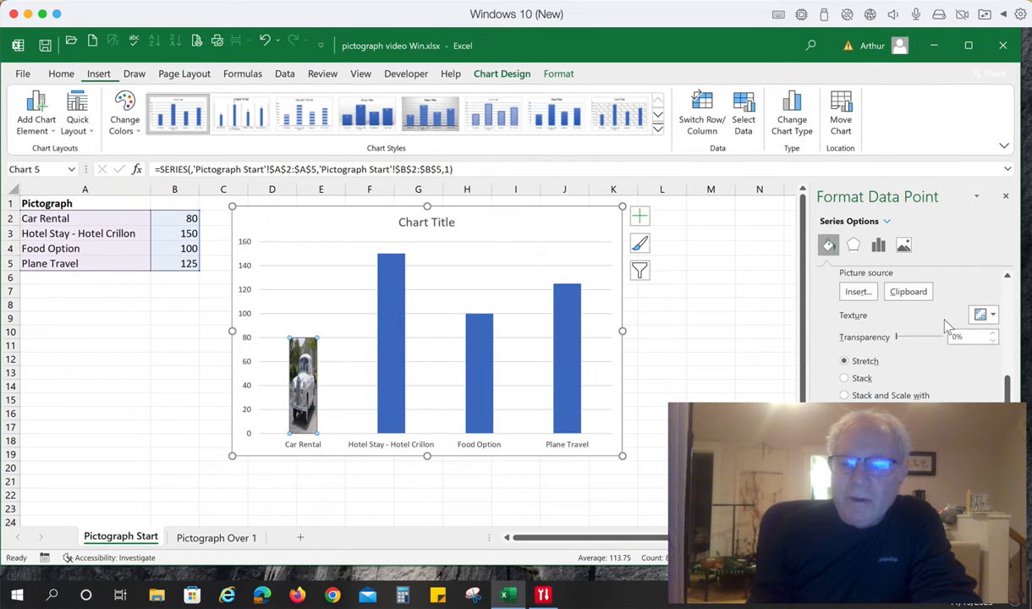
scroll(947, 327, down, 1)
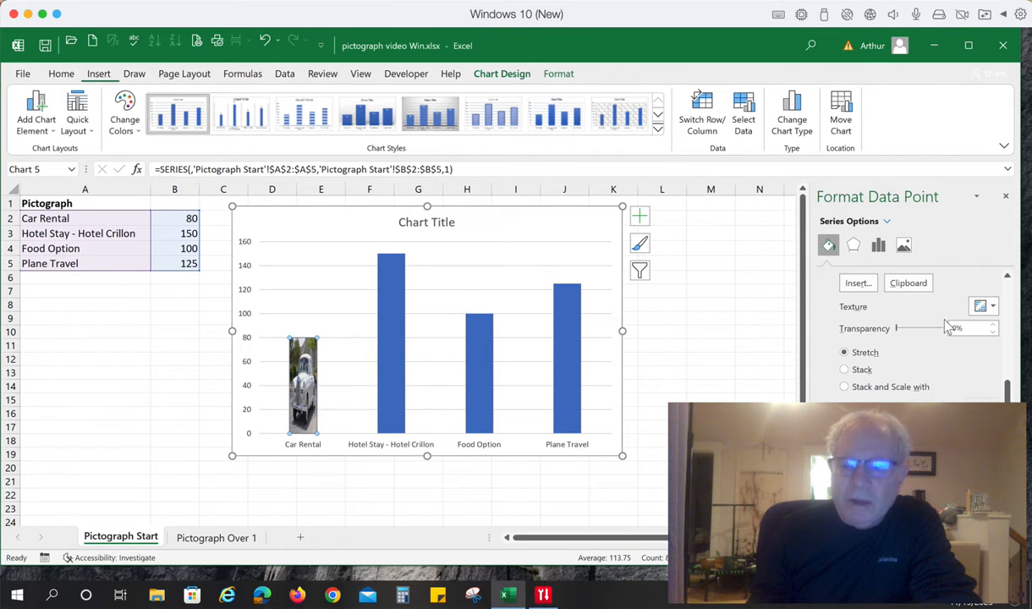
click(845, 371)
scroll(846, 376, up, 3)
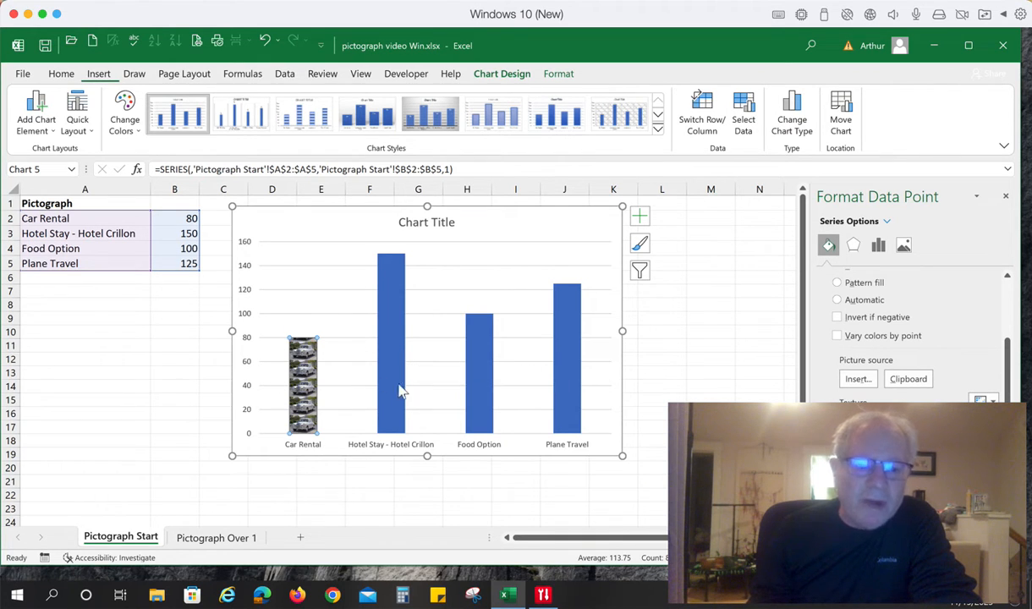
Apply a picture or texture fill to the Hotel Stay column only and search online pictures for "hotel crillon" as its source
click(398, 310)
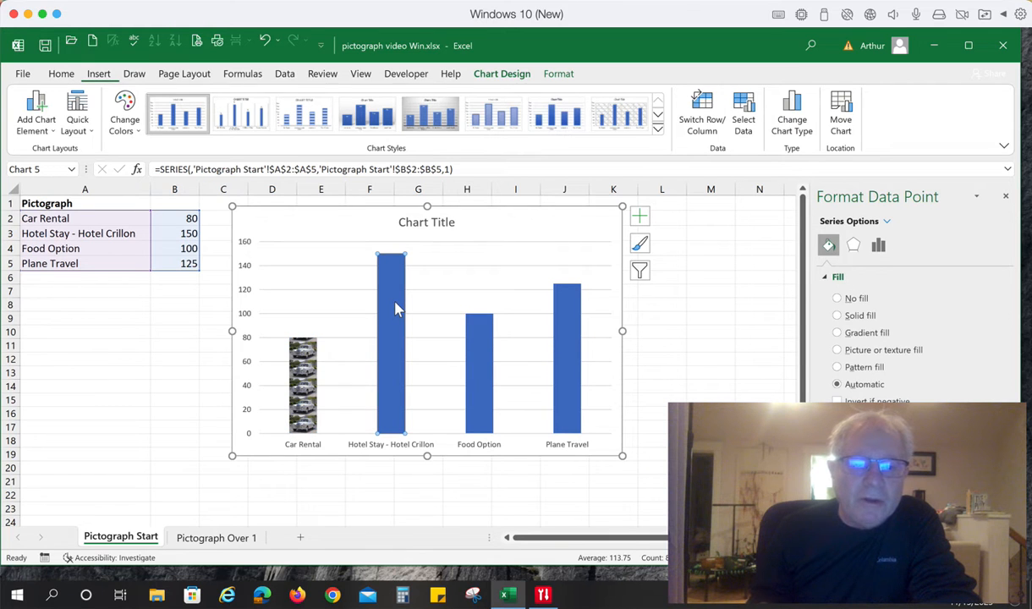
click(836, 351)
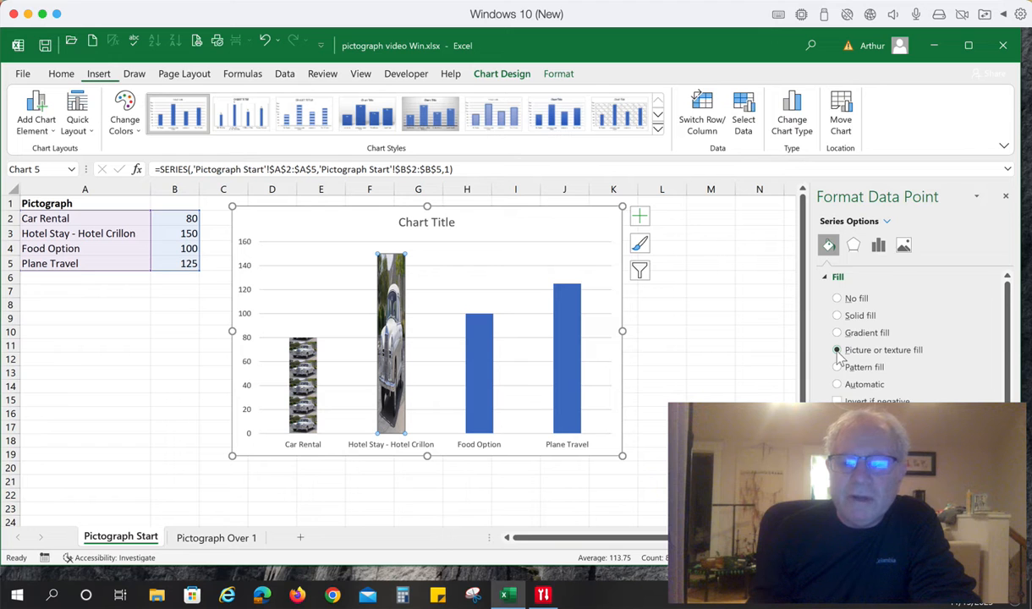
scroll(838, 357, down, 2)
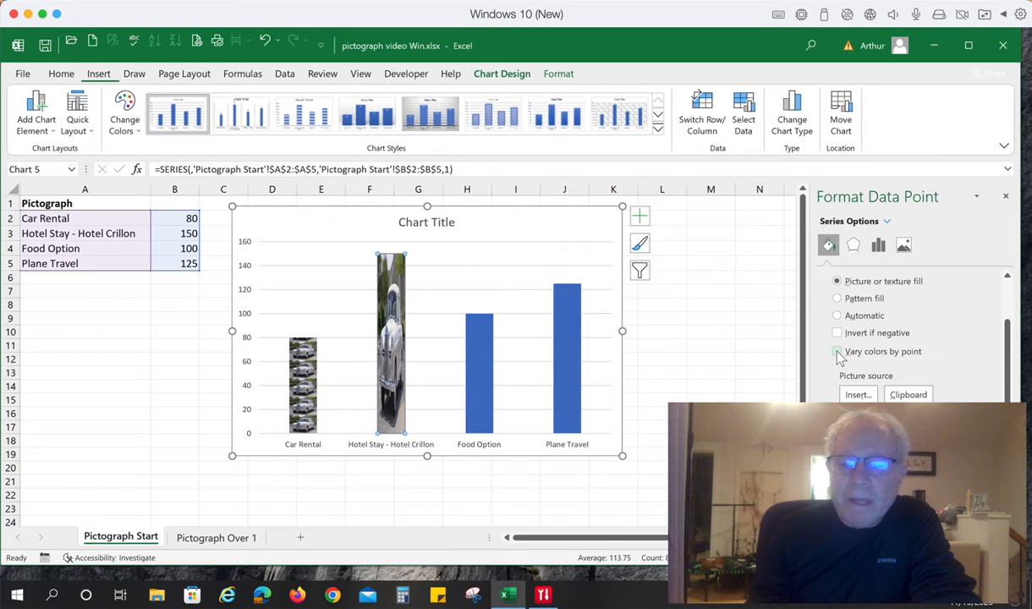
click(858, 394)
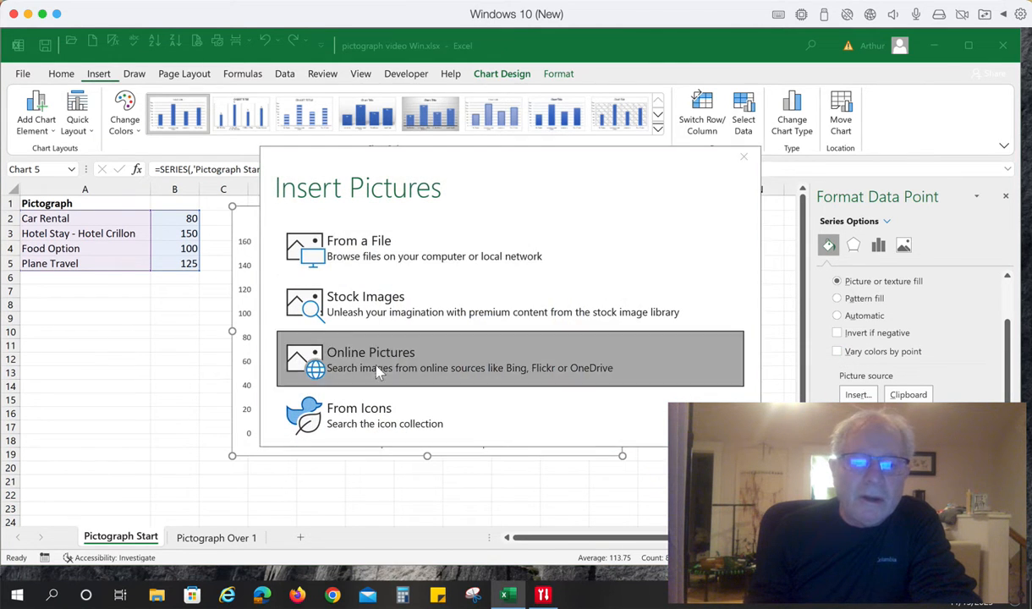
click(378, 372)
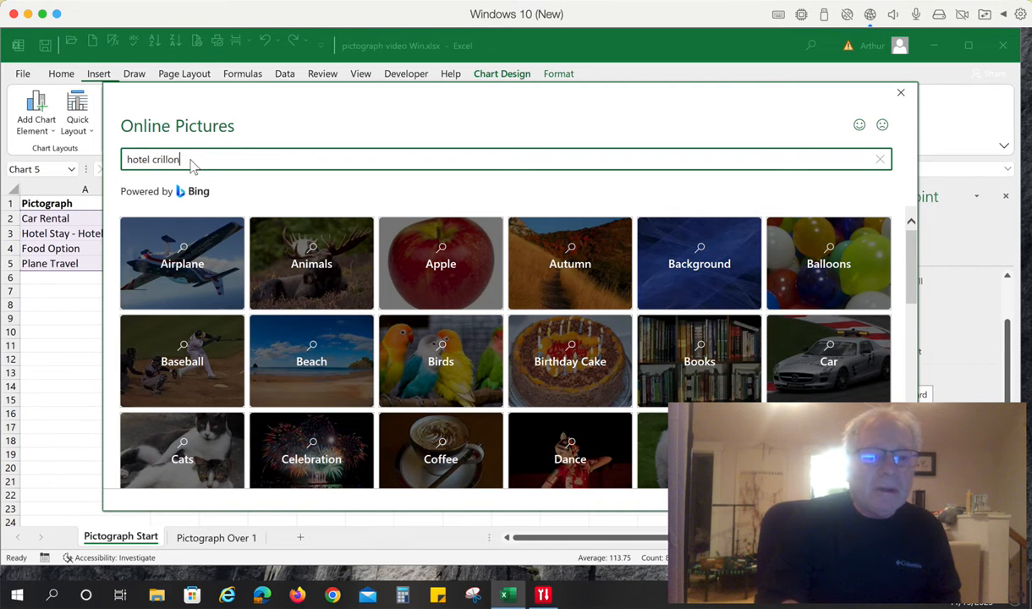
text(hotel crillon)
key(Return)
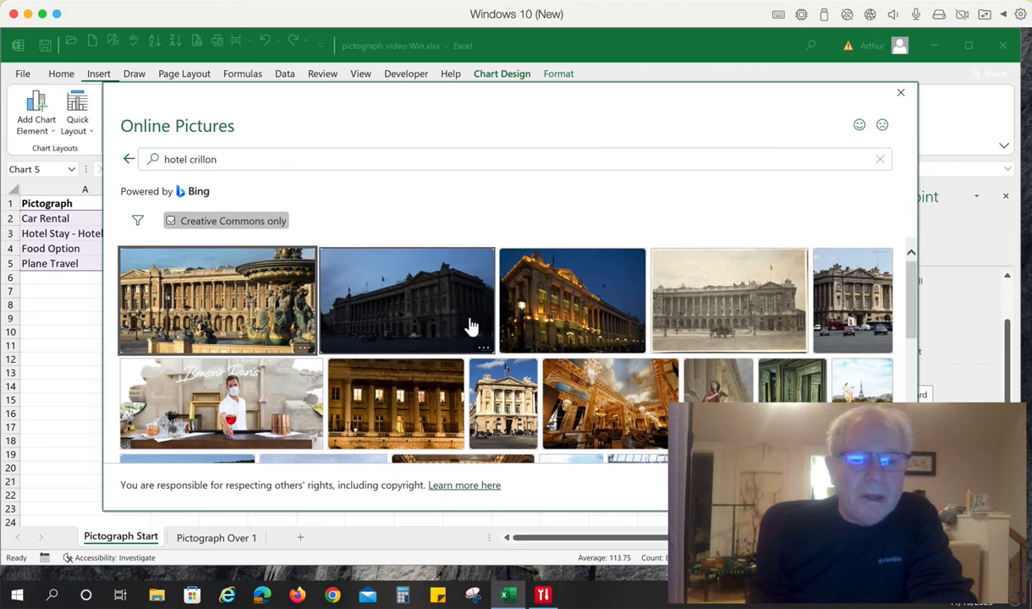
Insert the daytime picture of the hotel facade with the fountain into the Hotel Stay column
click(220, 317)
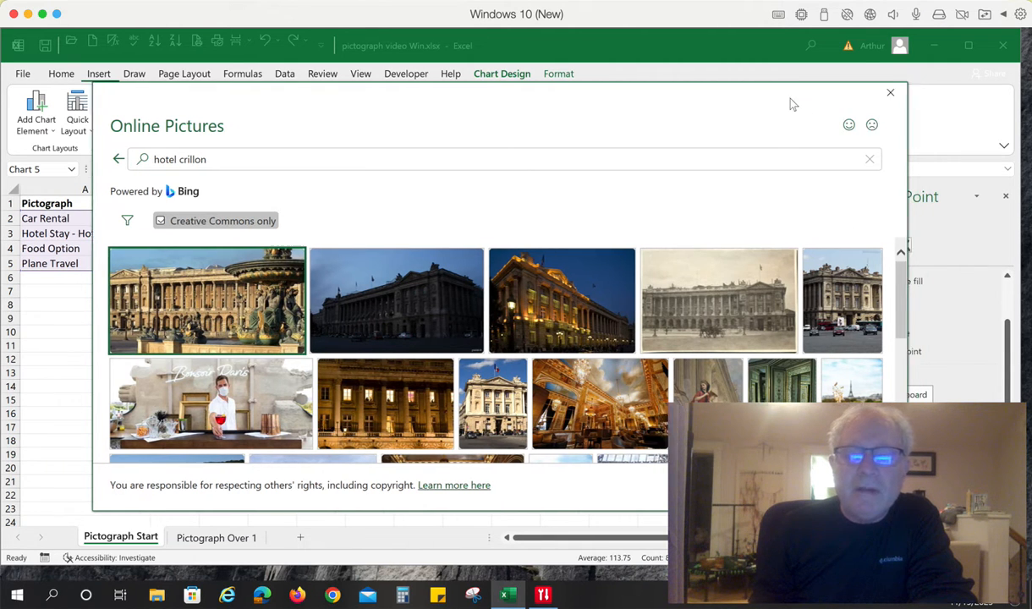
drag(791, 101, 636, 102)
click(590, 486)
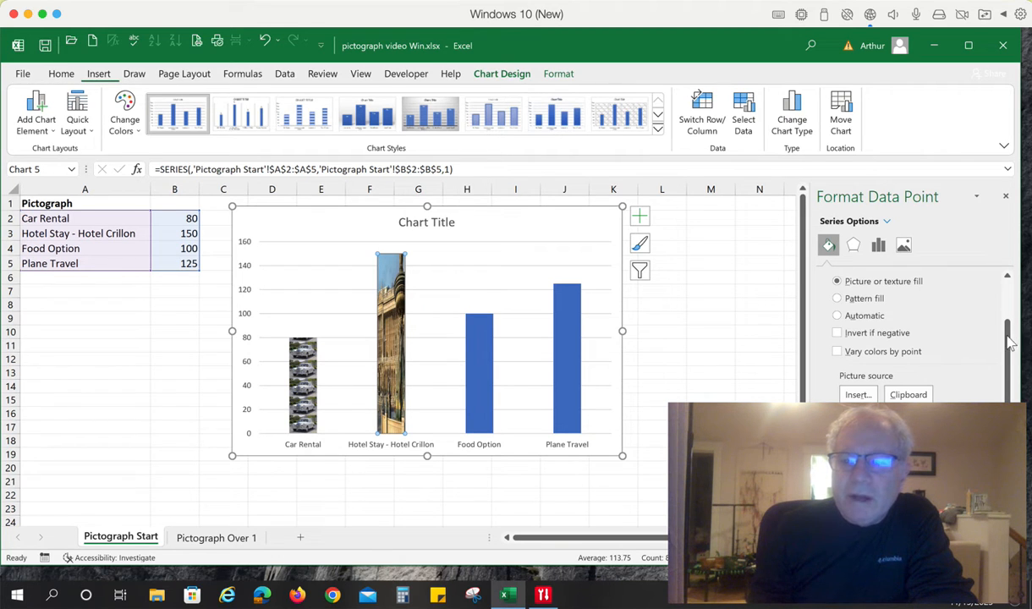
Set the Hotel Stay column's picture fill to Stack
scroll(1012, 325, up, 3)
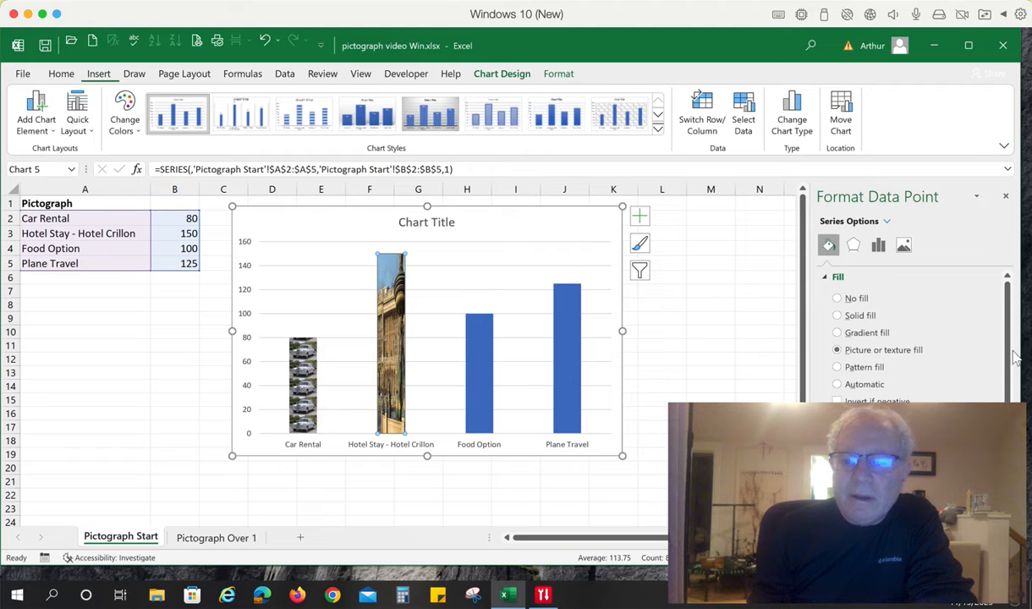
scroll(931, 380, down, 5)
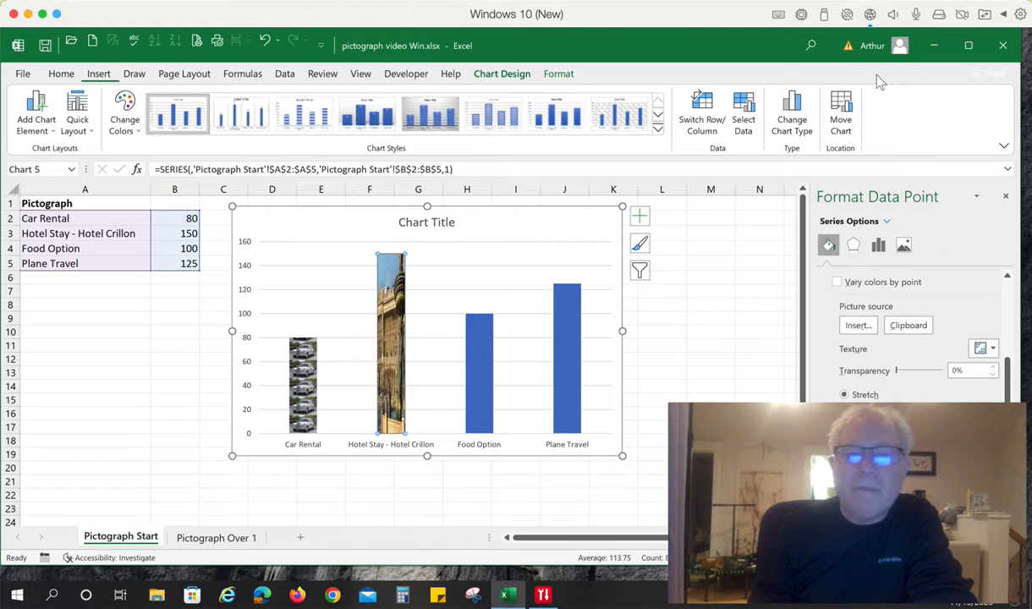
drag(876, 75, 874, 41)
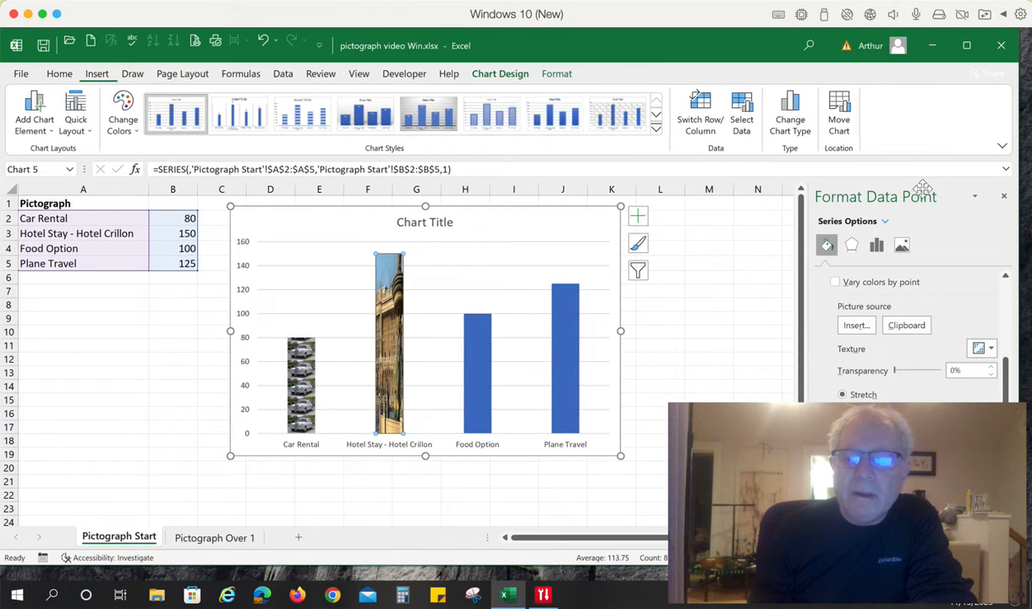
scroll(881, 302, down, 1)
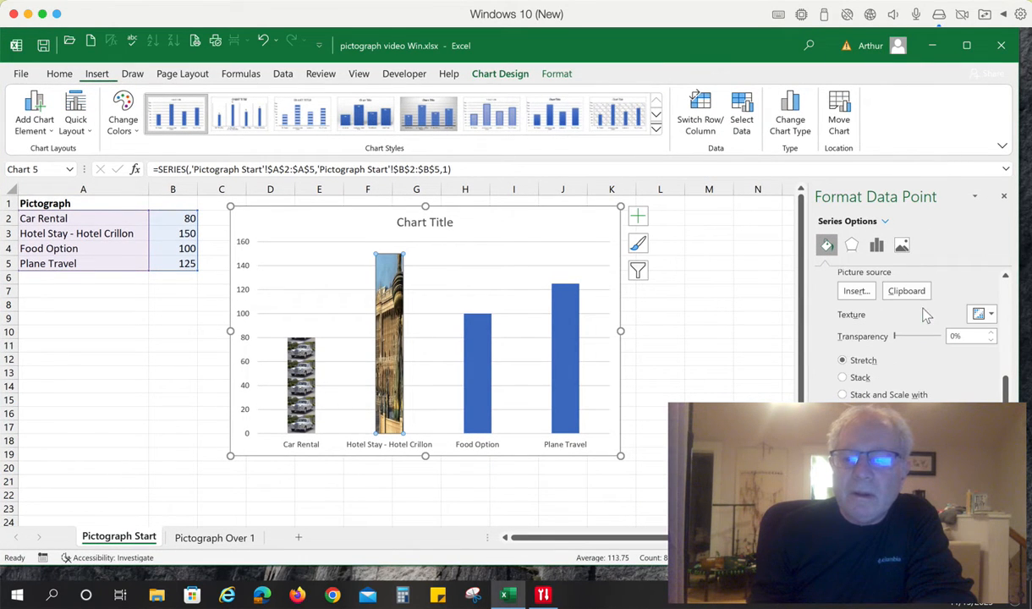
click(842, 378)
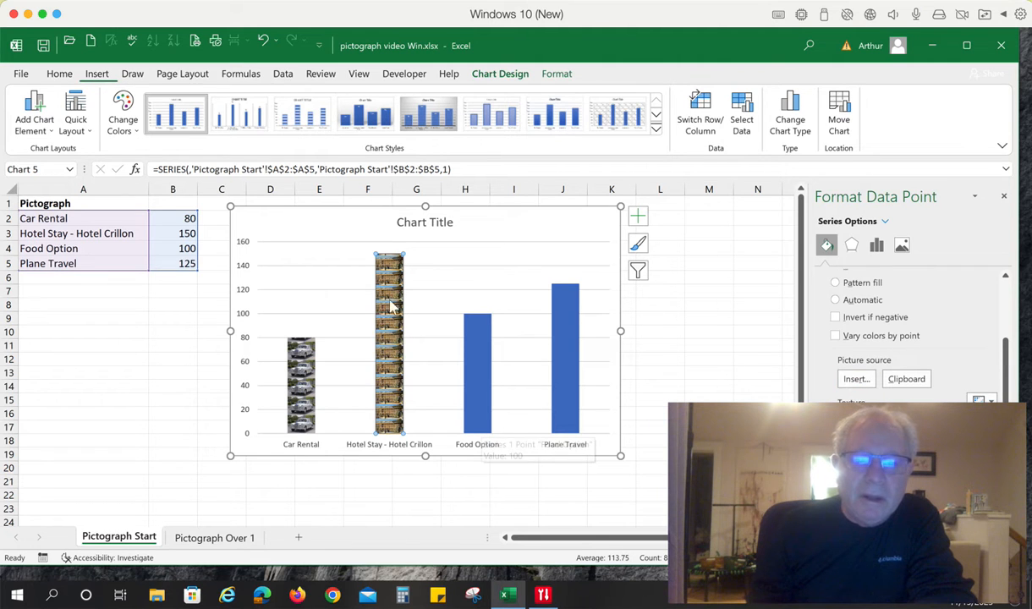
Apply a picture or texture fill to the Food Option column only and search online pictures for "sushi" as its source
click(476, 376)
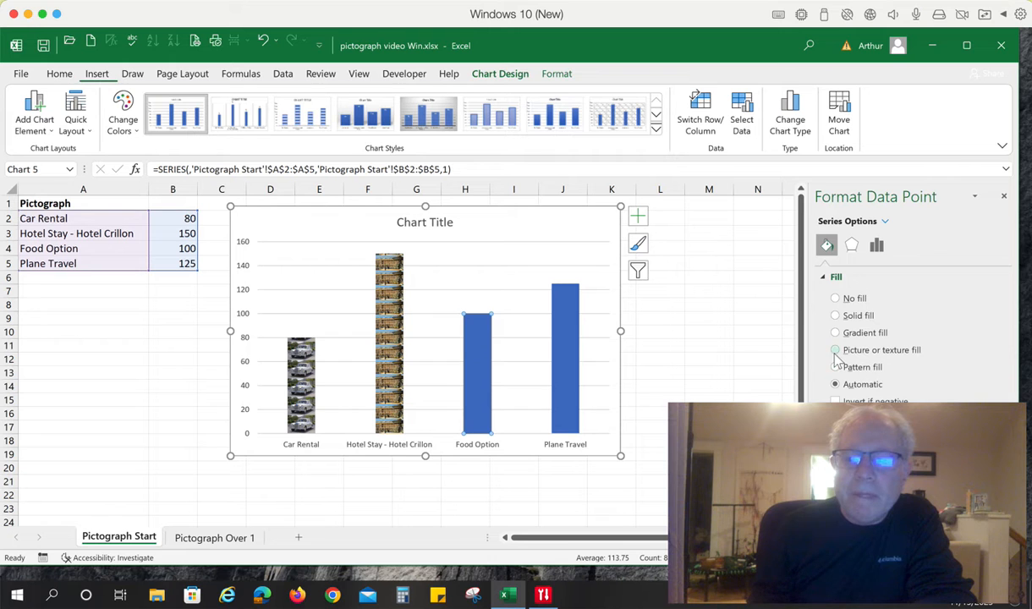
click(834, 350)
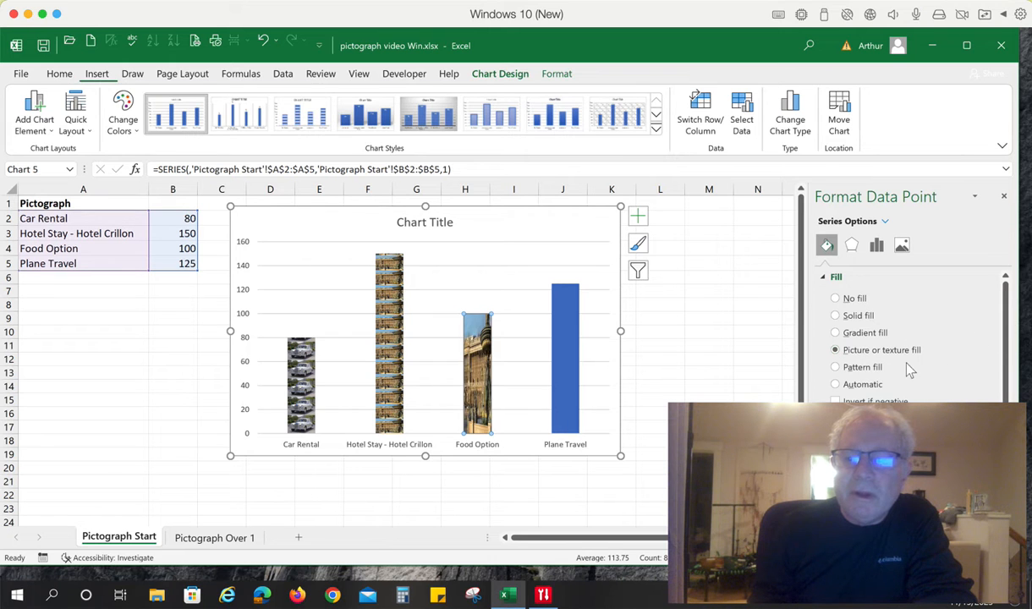
scroll(908, 368, down, 3)
click(856, 360)
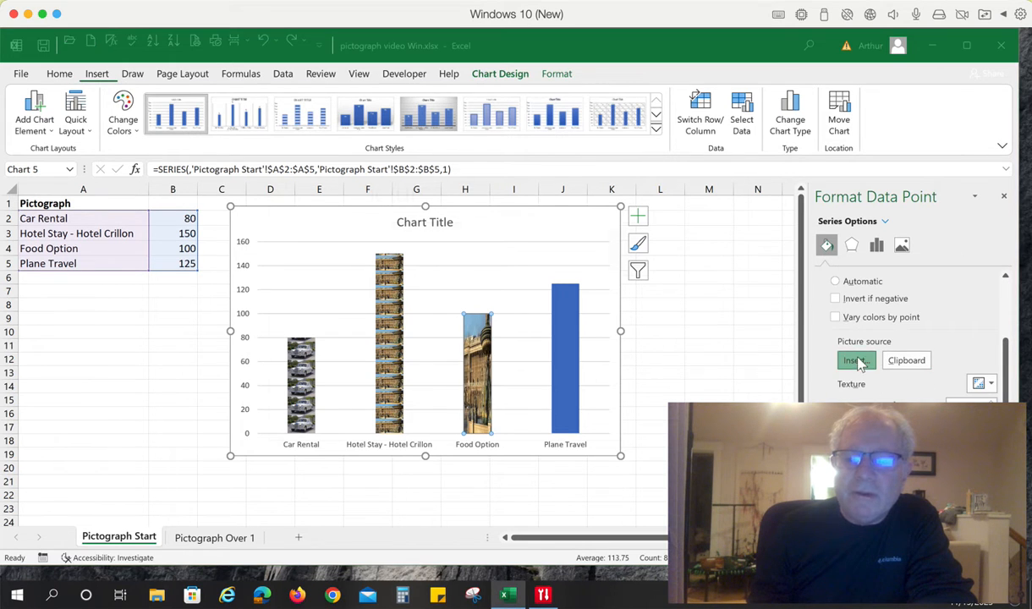
click(284, 319)
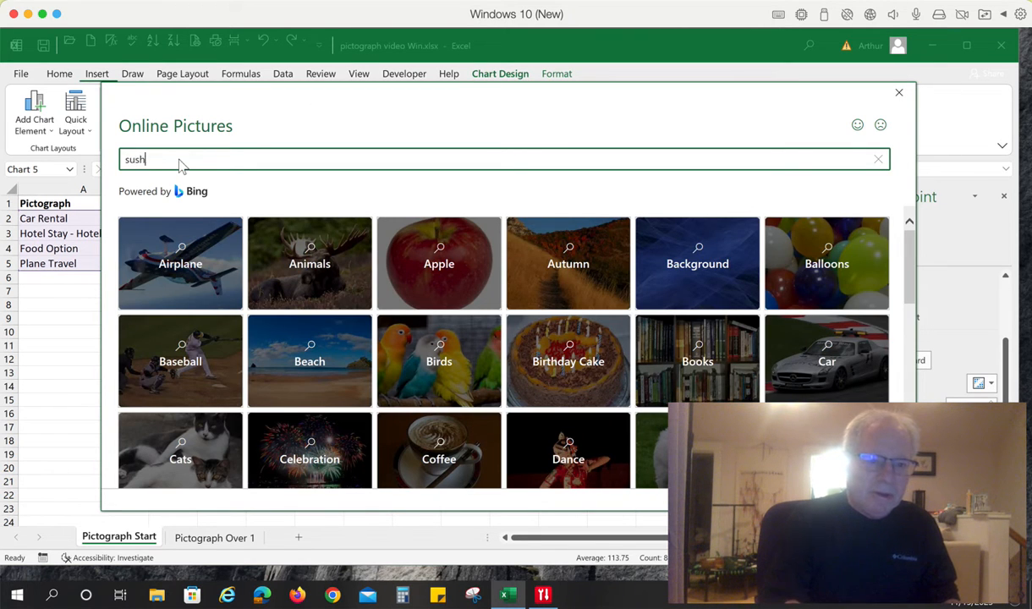
key(Return)
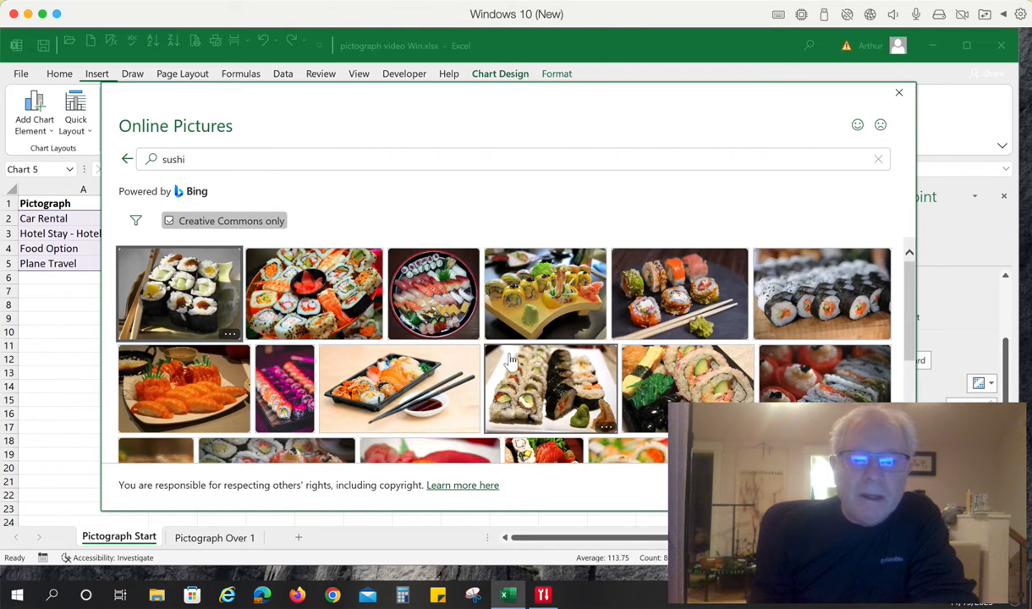
Insert the picture of sushi with chopsticks on a dark board into the Food Option column and set its fill to Stack
click(651, 292)
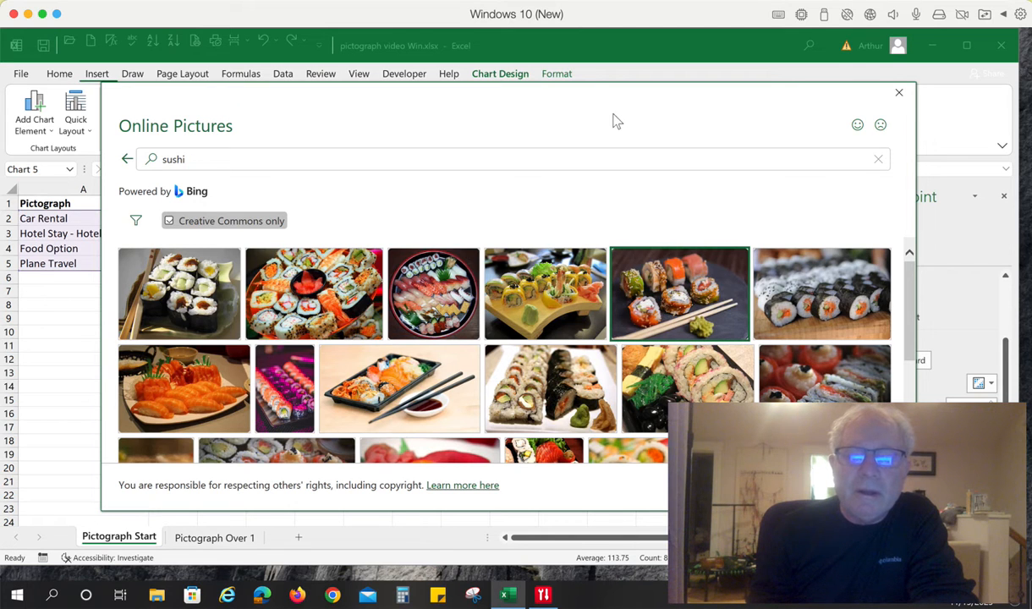
drag(630, 109, 552, 106)
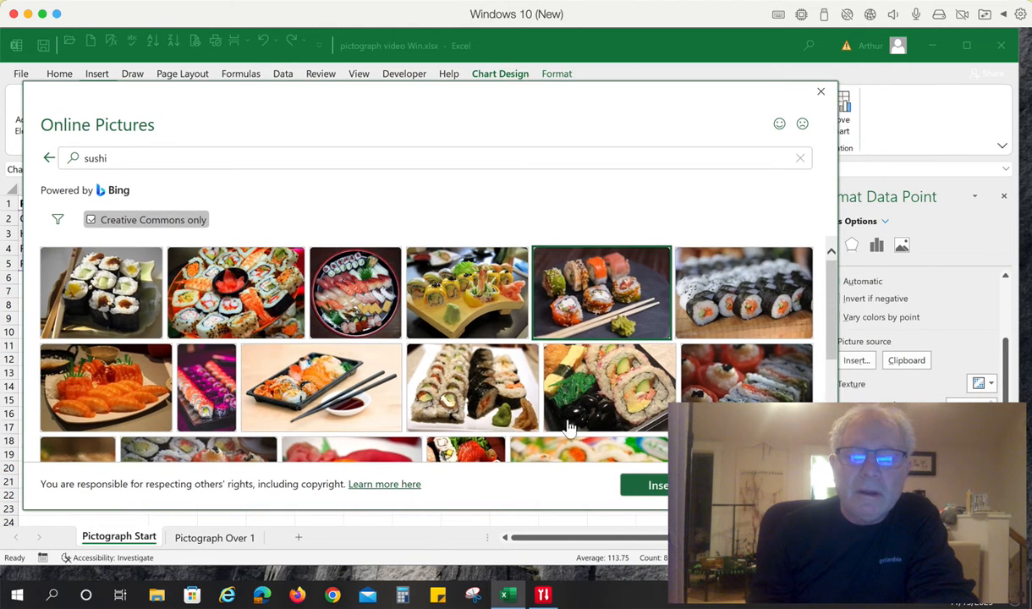
click(643, 487)
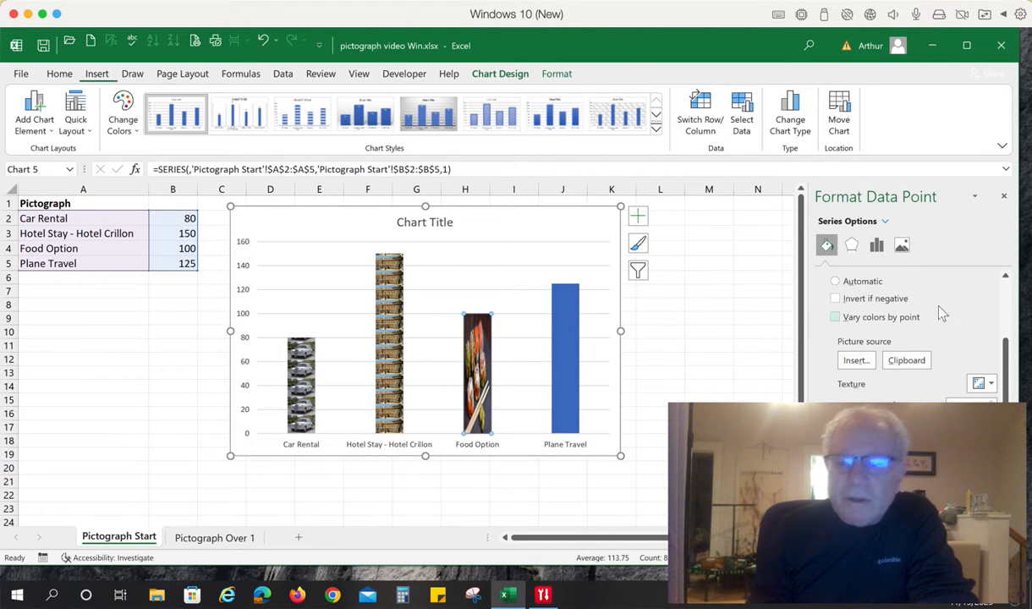
scroll(934, 346, down, 2)
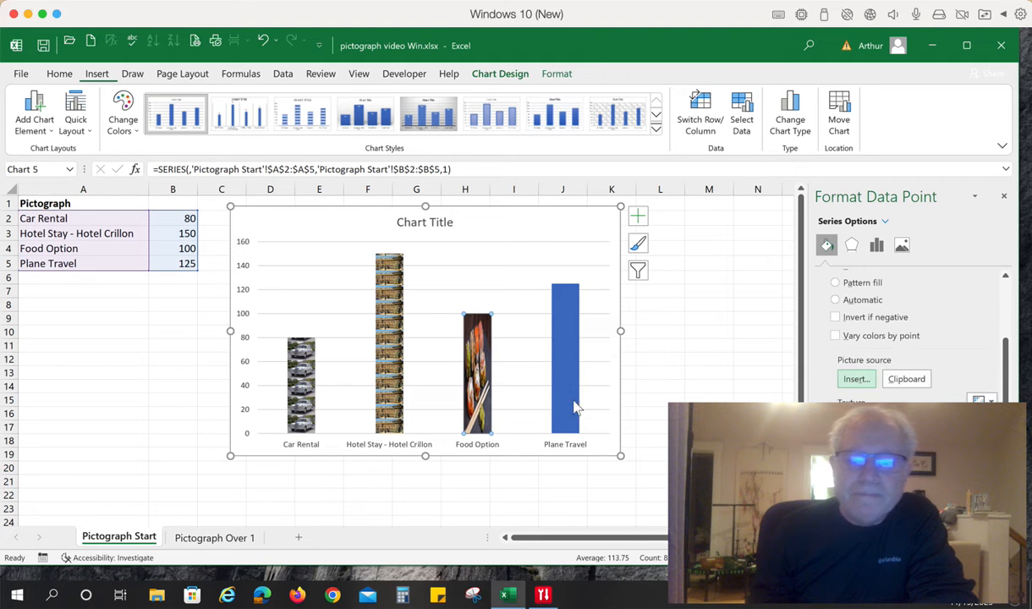
Apply a picture or texture fill to the Plane Travel column only and browse the Airplane category of online pictures for its source
click(564, 355)
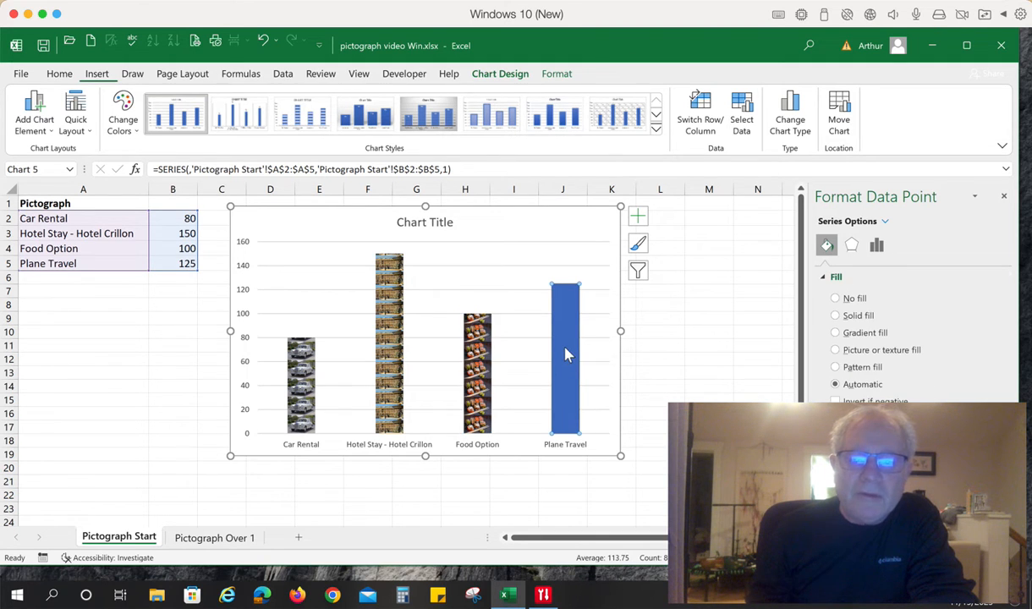
click(857, 352)
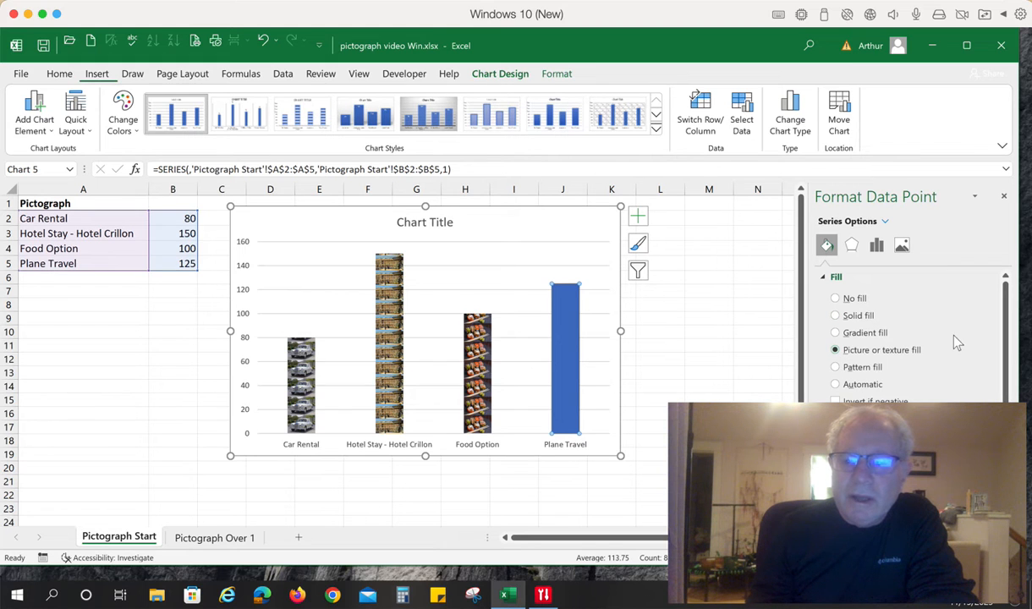
scroll(1008, 323, down, 3)
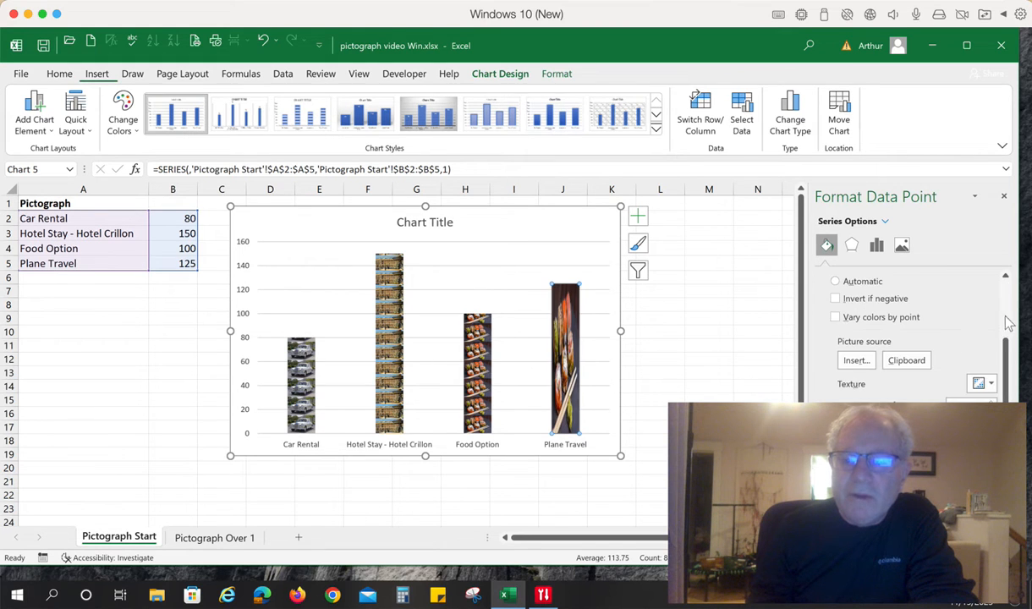
click(855, 360)
click(356, 365)
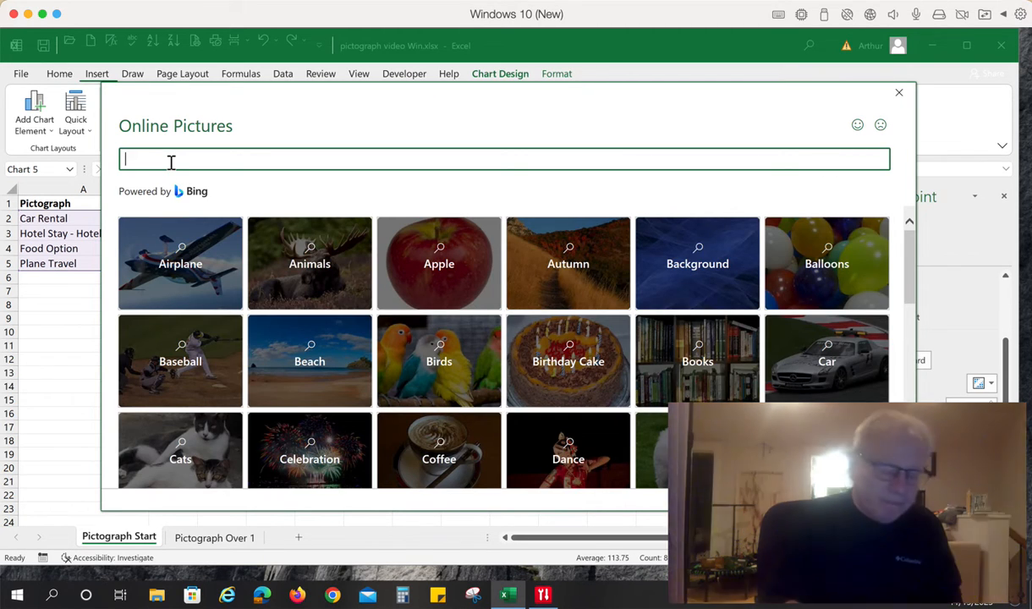
click(172, 260)
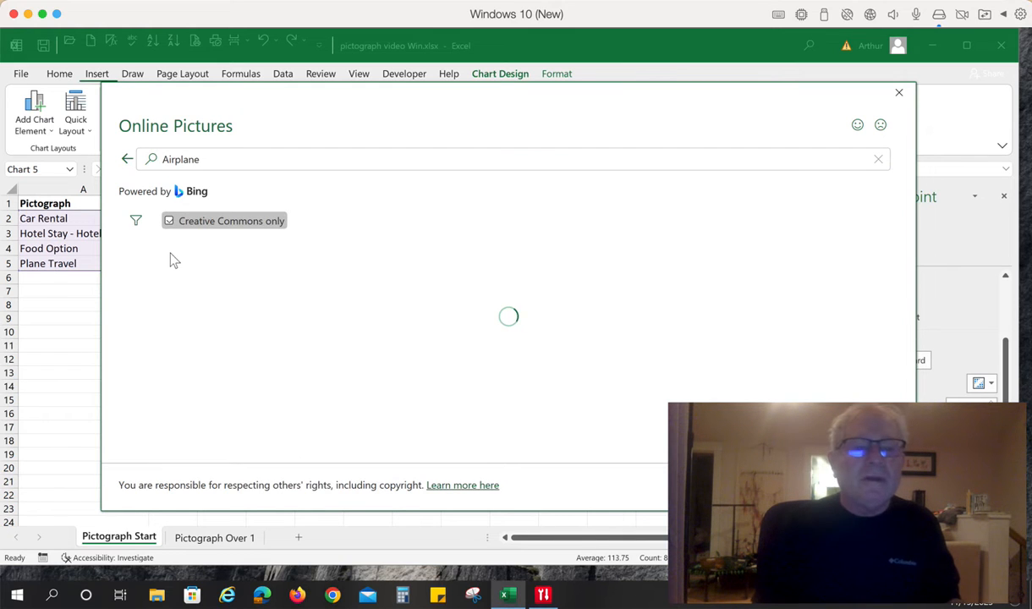
Turn off the Creative Commons only filter for the Airplane pictures and look through the results
scroll(405, 302, down, 2)
scroll(405, 302, down, 2)
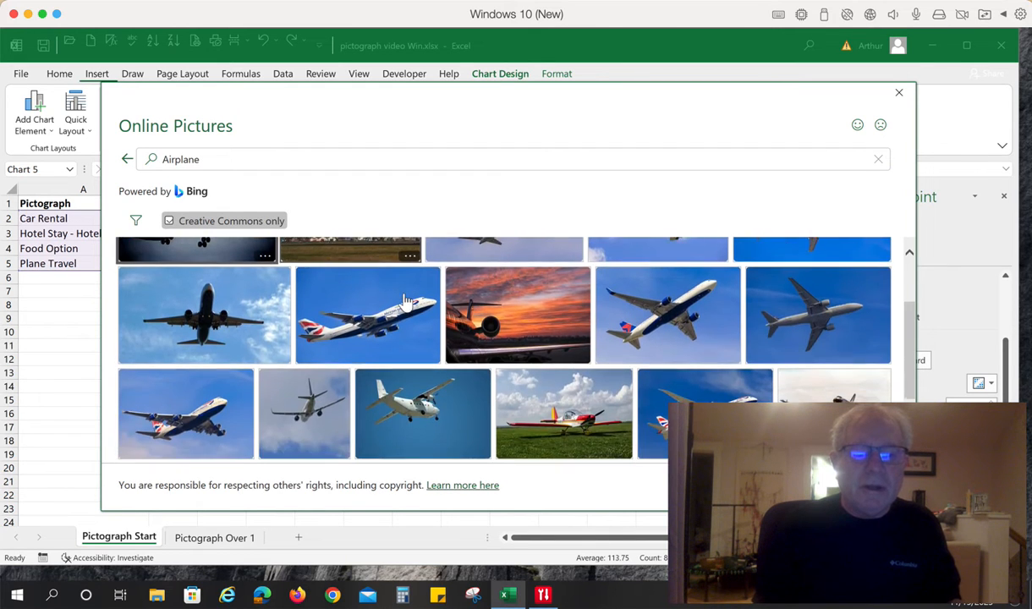
scroll(405, 302, up, 3)
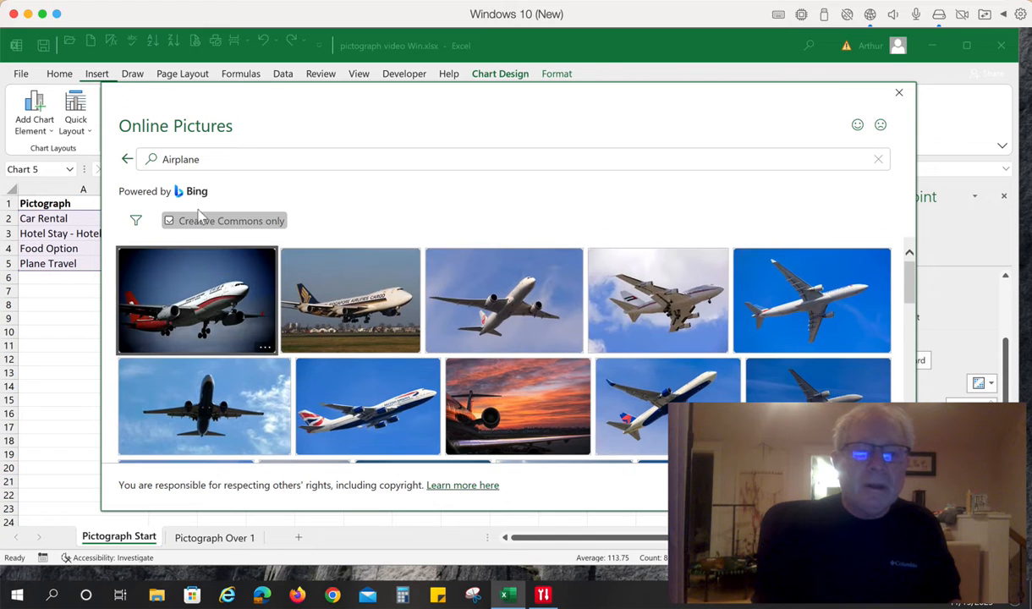
click(169, 222)
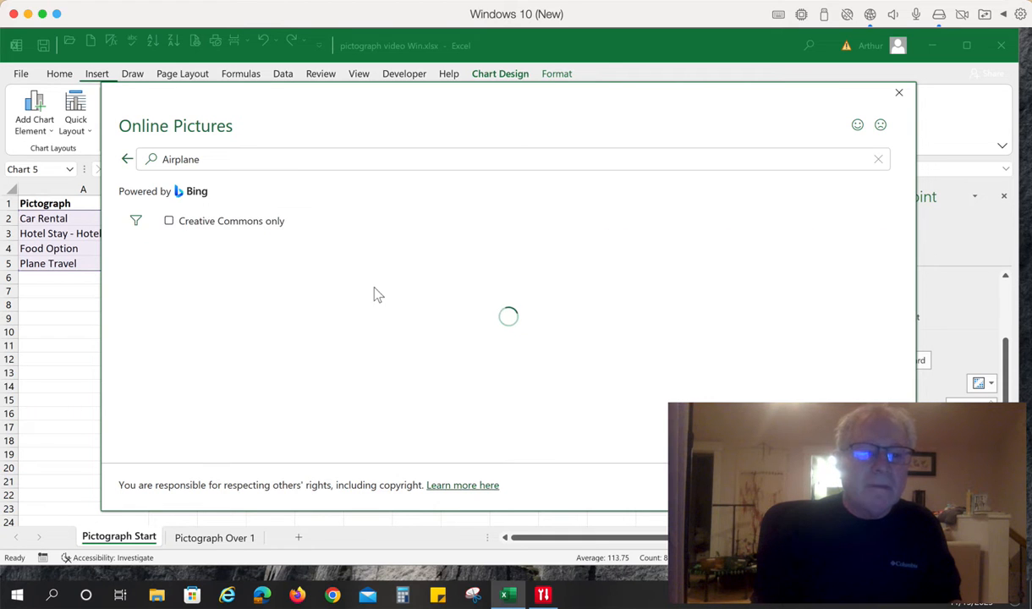
scroll(407, 310, down, 1)
scroll(407, 310, down, 3)
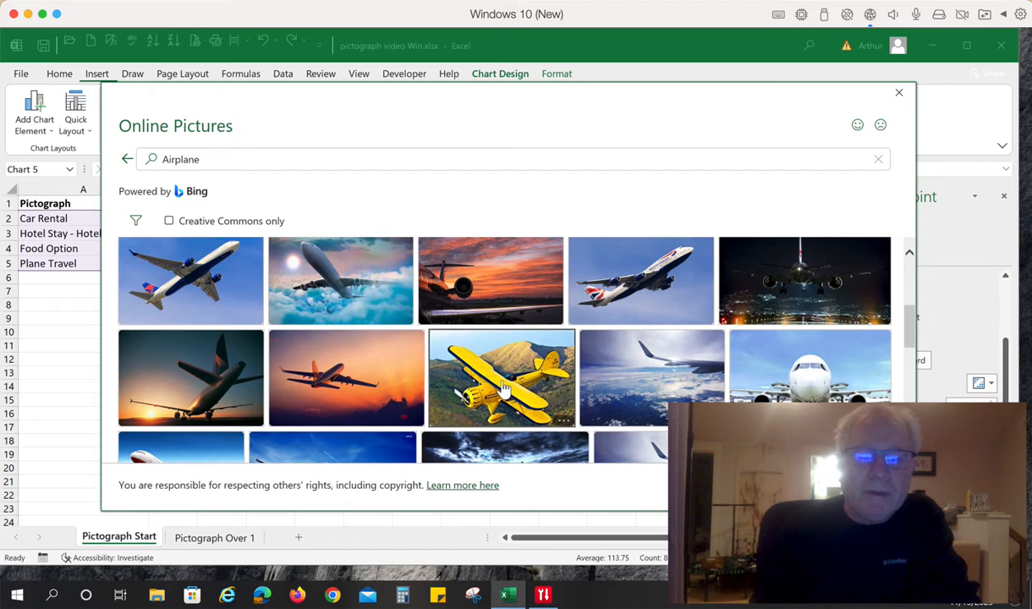
Insert the picture of the yellow biplane into the Plane Travel column and set its fill to Stack
click(505, 389)
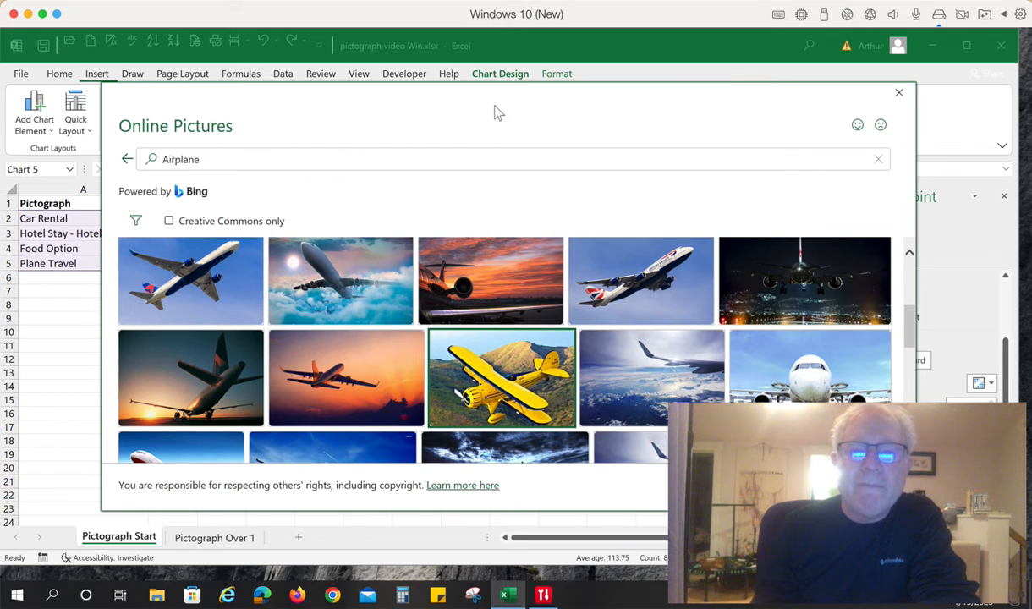
drag(719, 108, 594, 102)
click(616, 481)
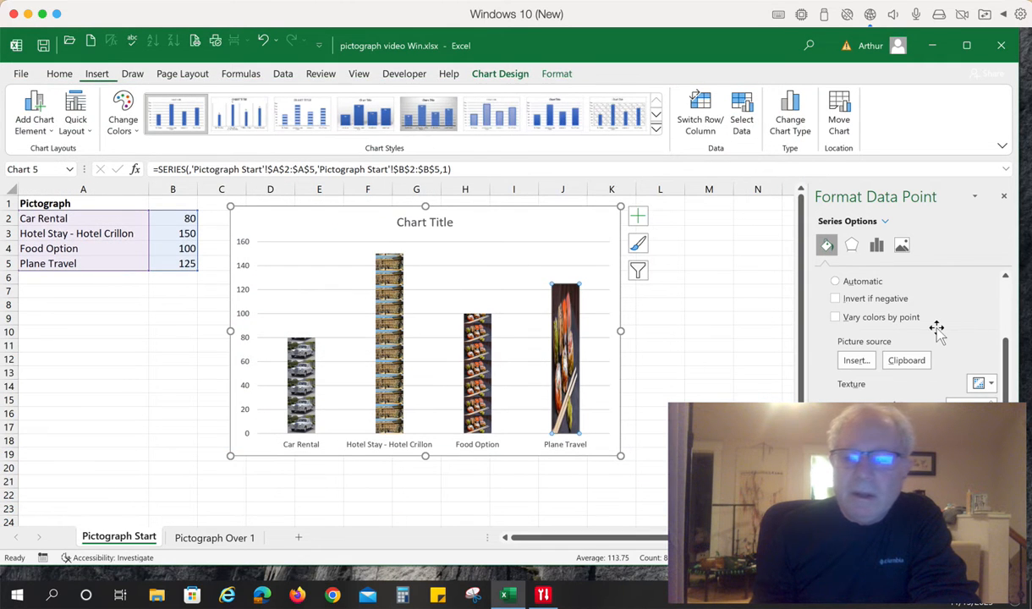
scroll(936, 329, down, 1)
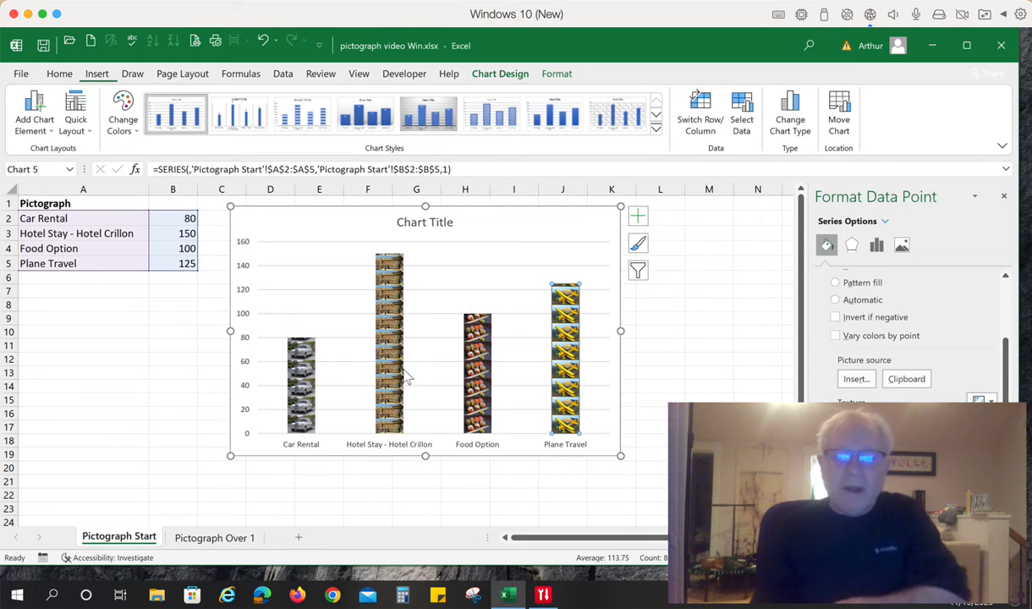
Set the columns' gap width to 36% and enlarge the whole chart to reach about column L, row 21
click(306, 378)
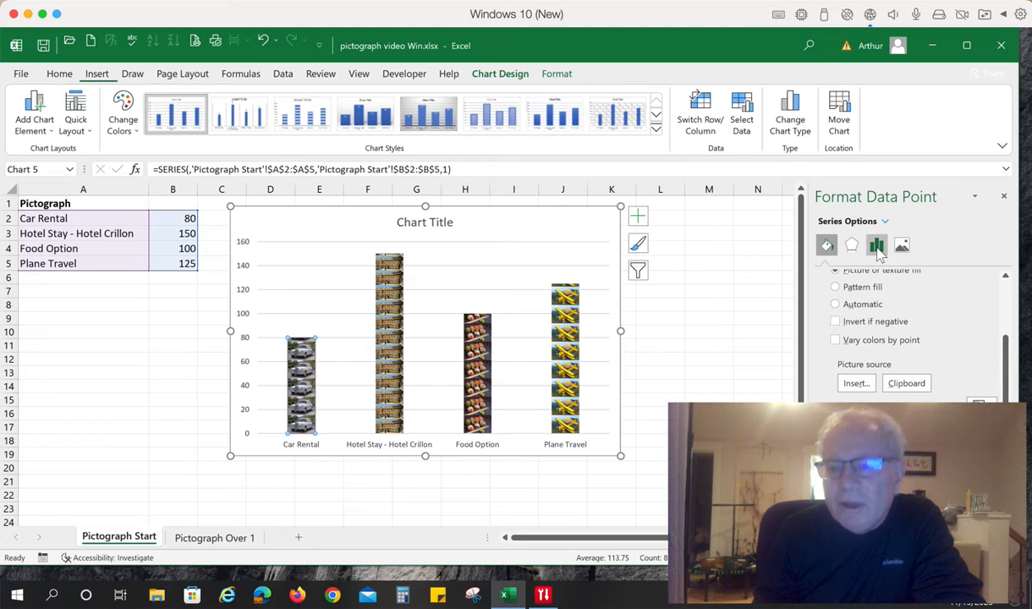
click(877, 251)
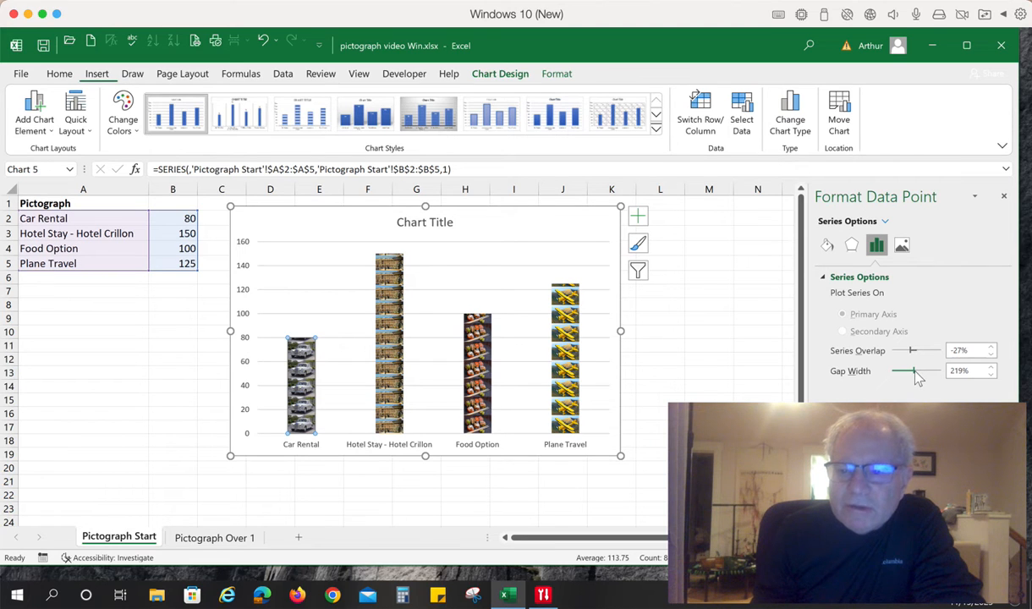
drag(914, 372, 896, 373)
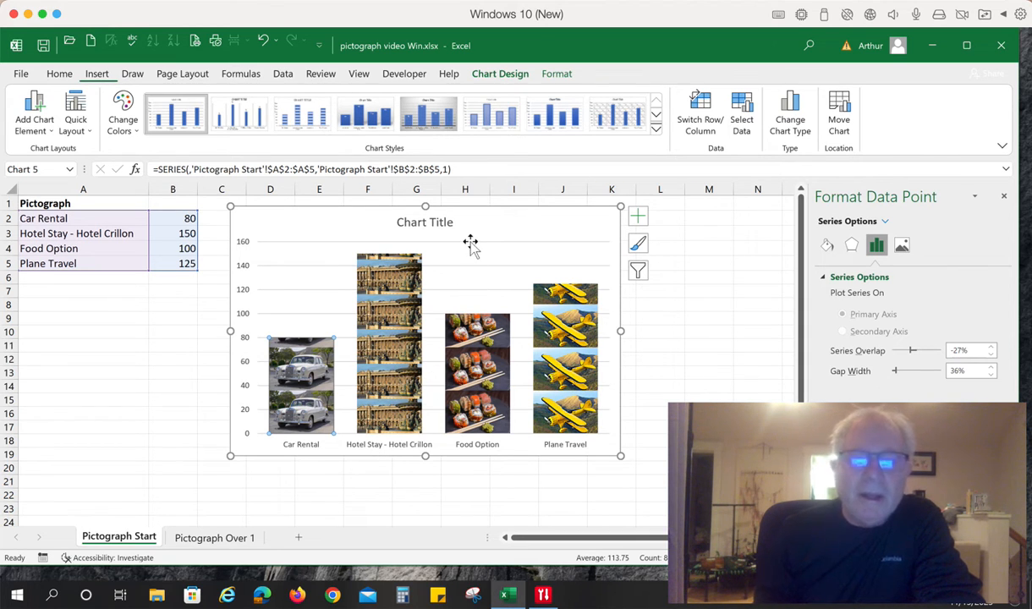
drag(619, 456, 677, 491)
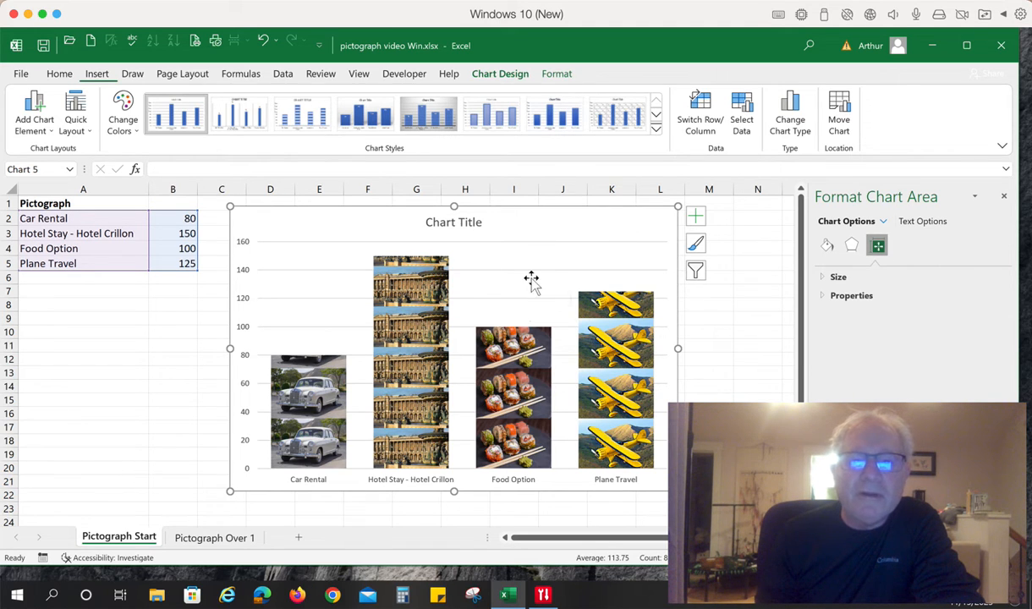
Move the chart to a new sheet named Pictograph Done
click(506, 75)
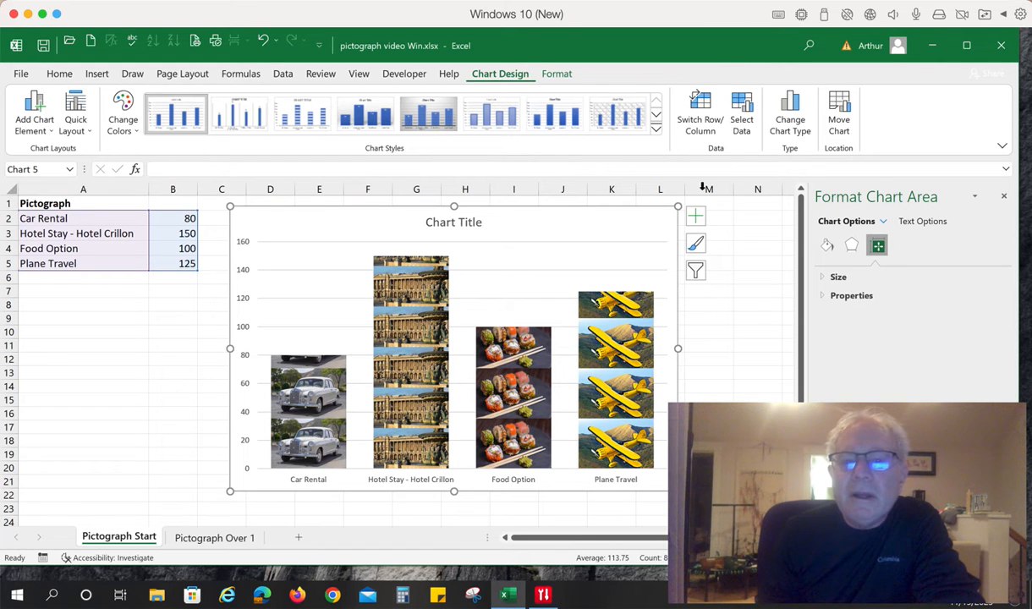
click(837, 114)
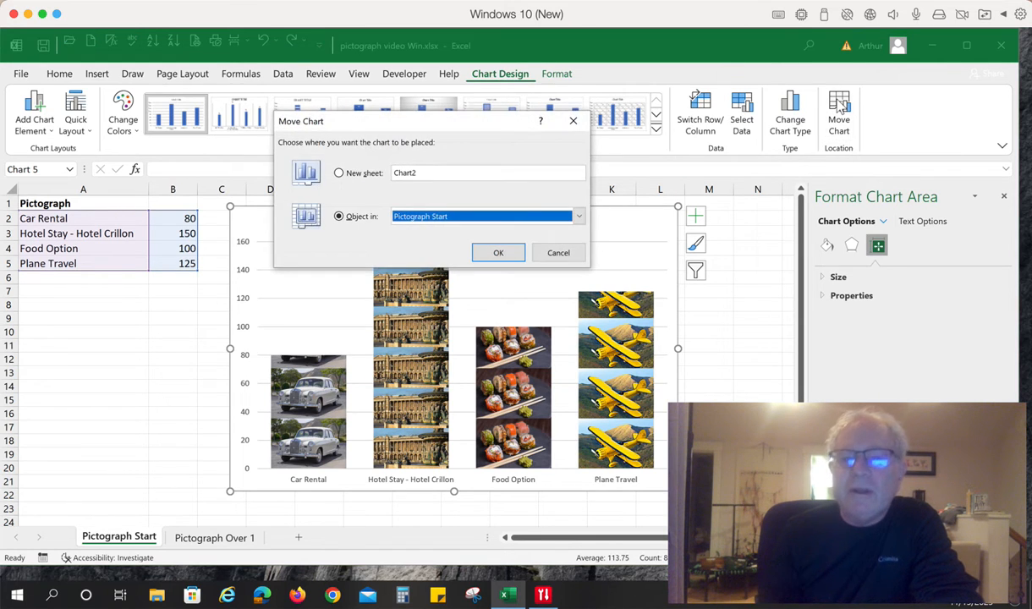
click(338, 172)
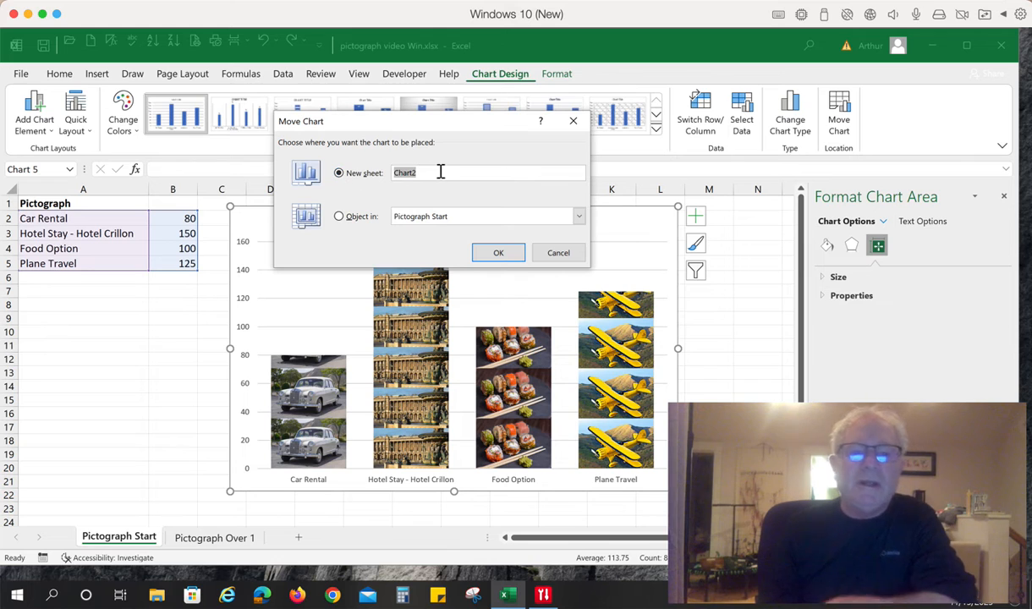
text(Pi)
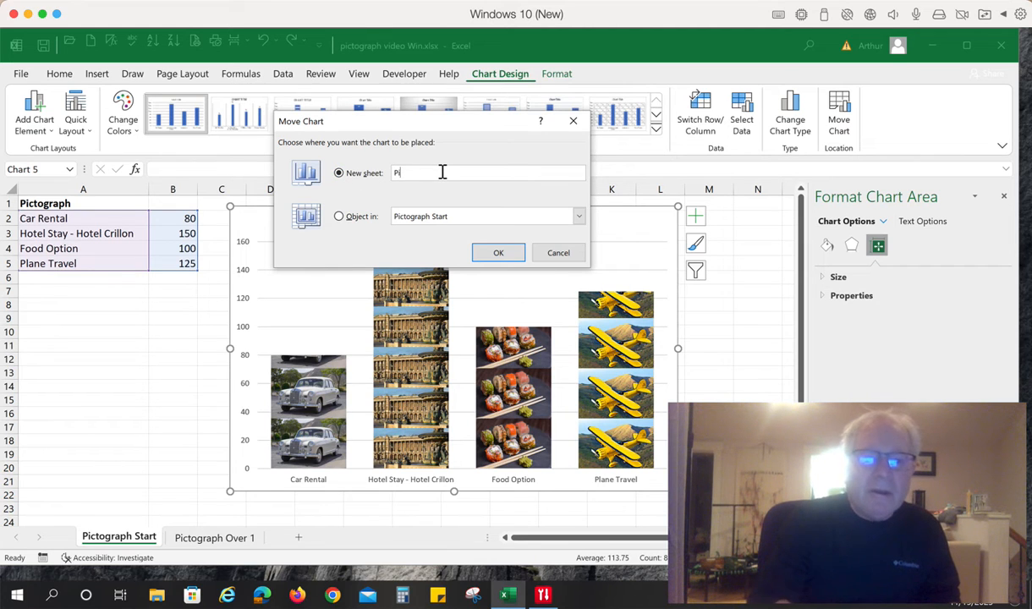
text(ctograp)
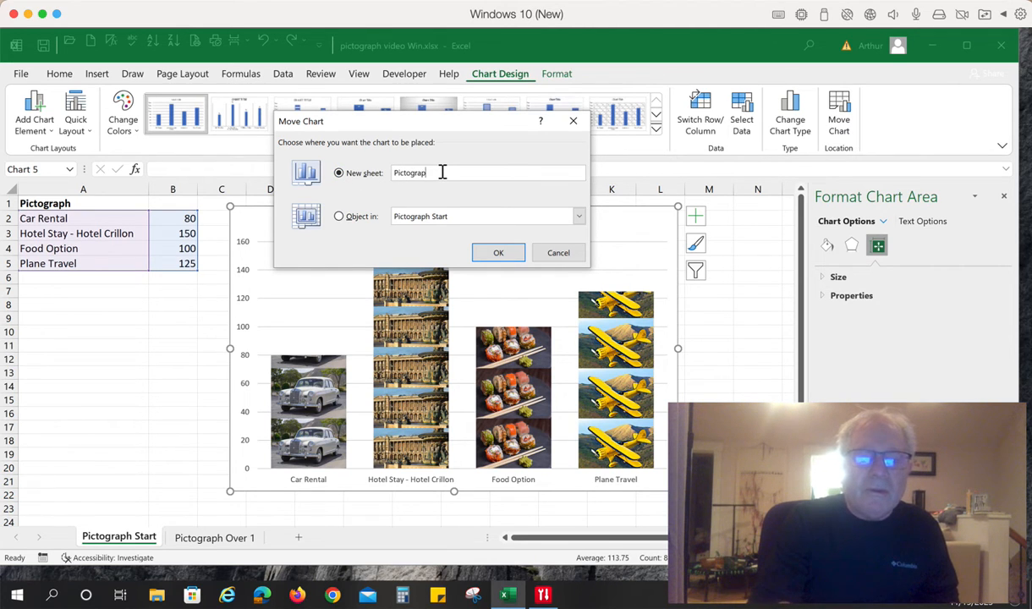
text(h)
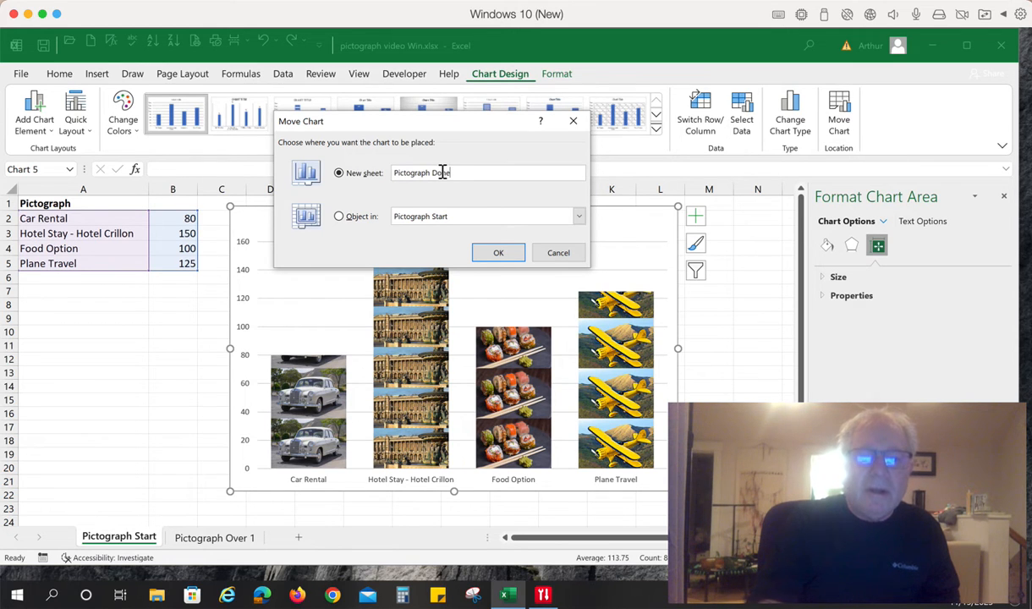
text( Done)
click(498, 253)
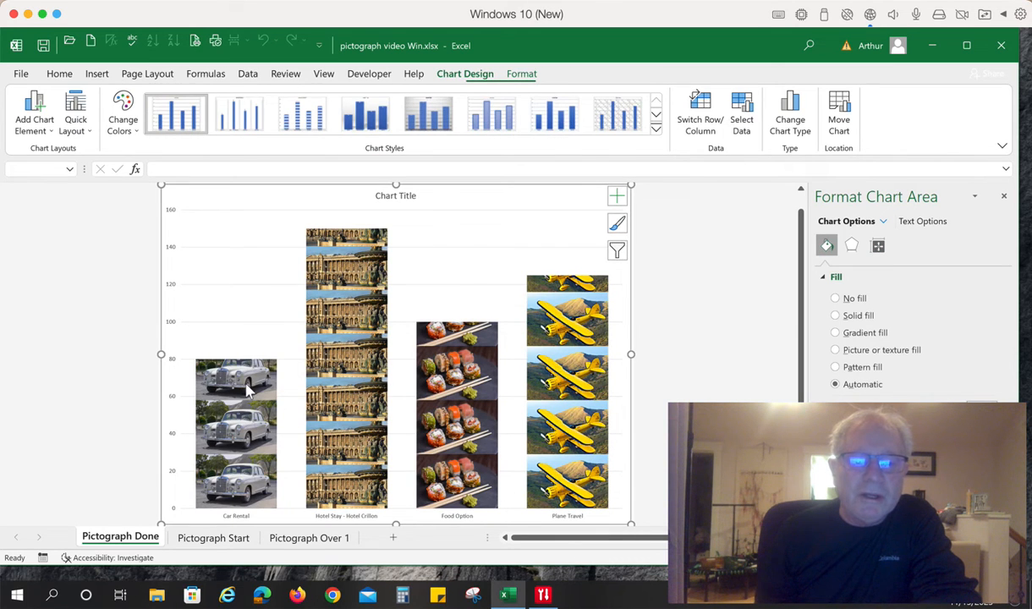
Switch to Excel for Mac with the workbook pictograph video Mac
mouse_move(248, 388)
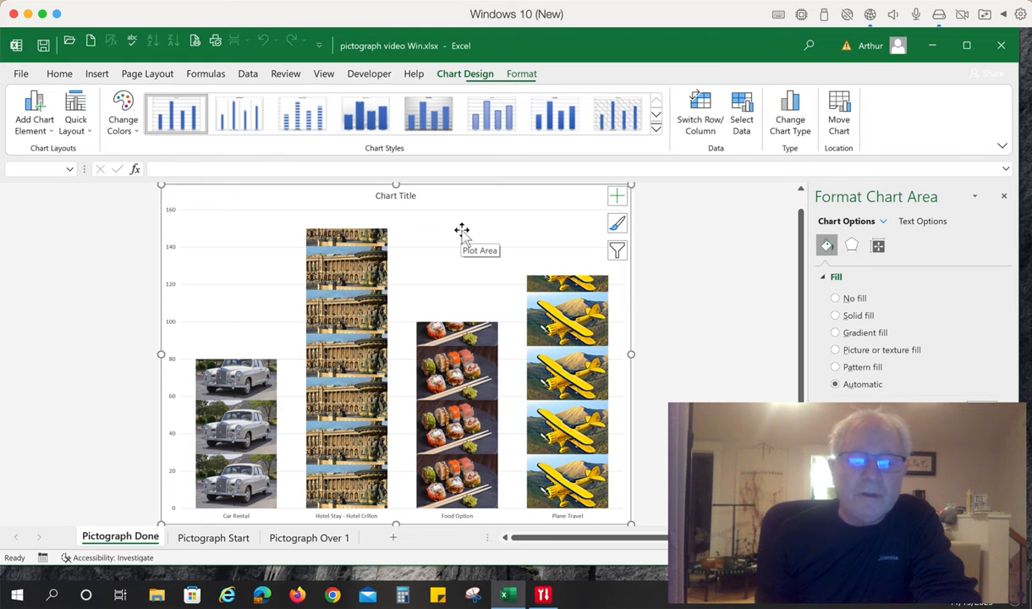
mouse_move(570, 366)
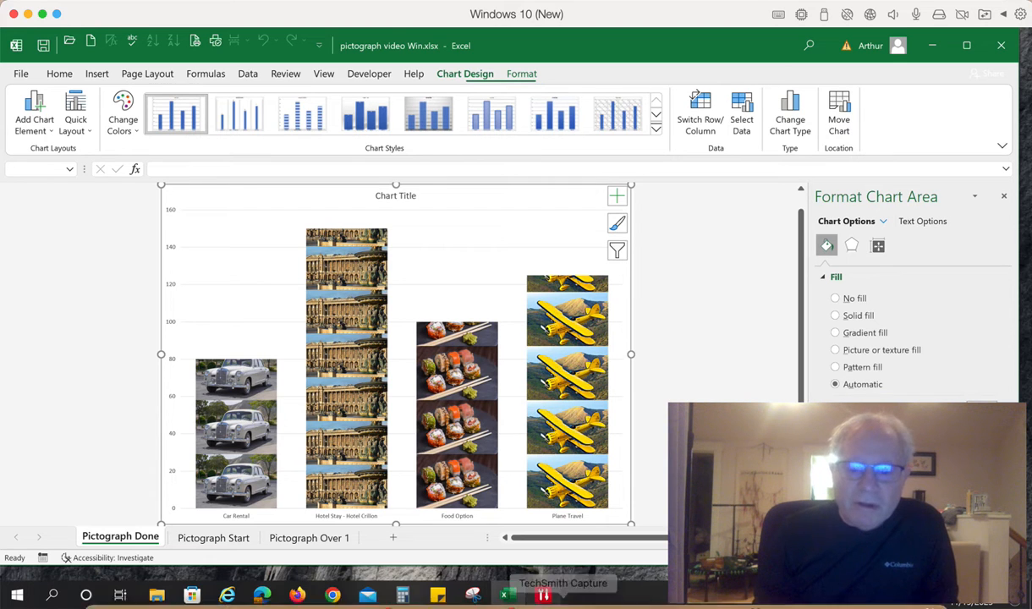
mouse_move(541, 602)
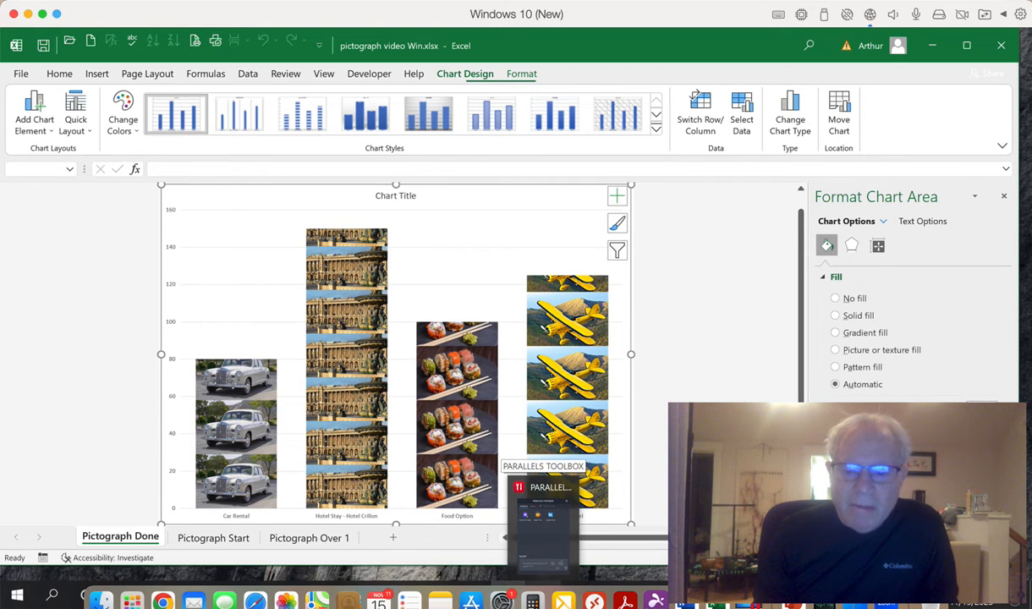
click(718, 604)
click(214, 247)
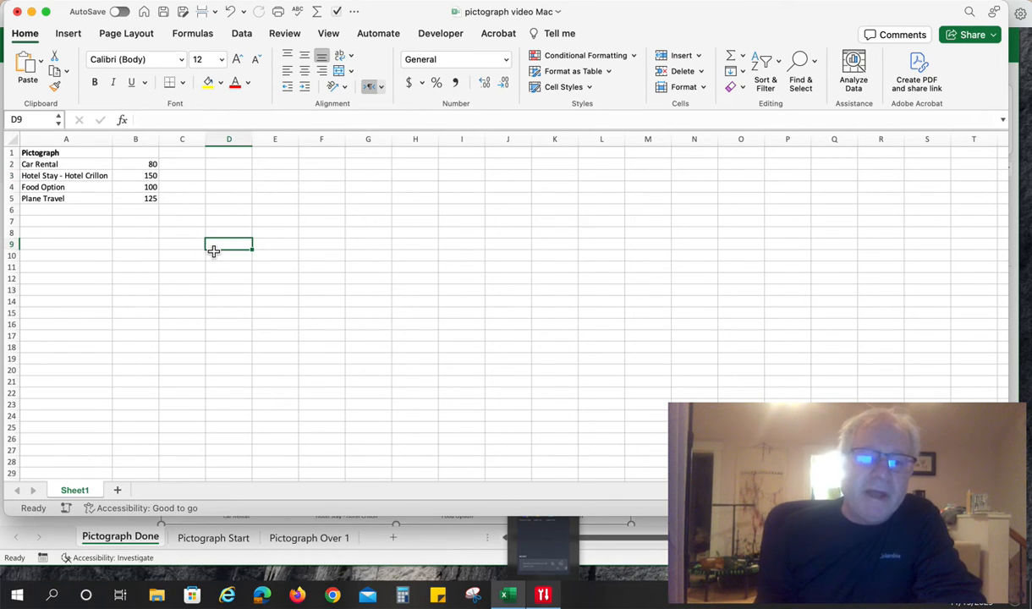
Insert a 2-D clustered column chart from A2:B5 and place it beside the data at about 6.5 by 4.4 inches
drag(39, 164, 148, 198)
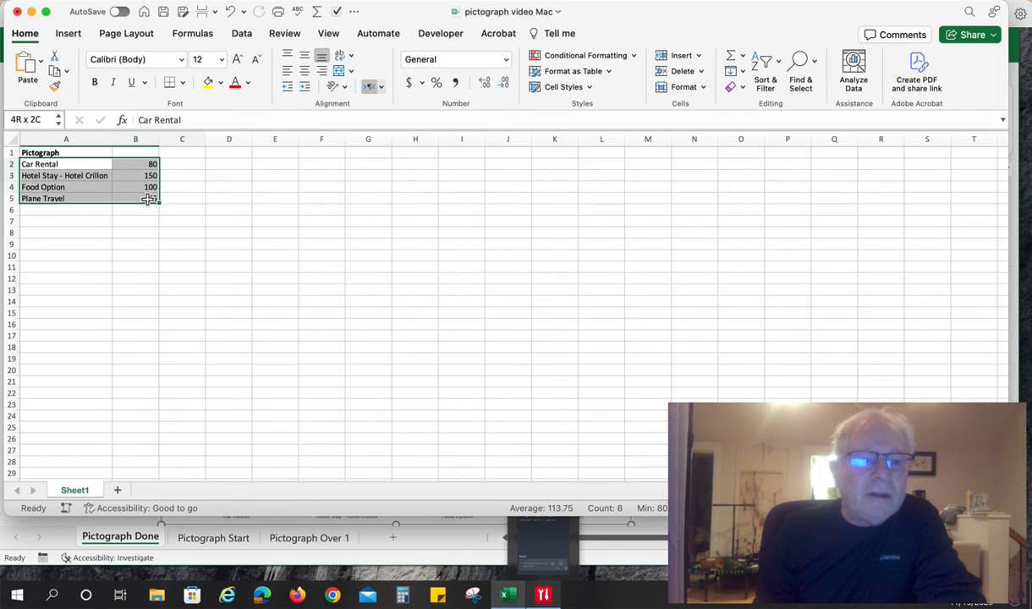
click(61, 35)
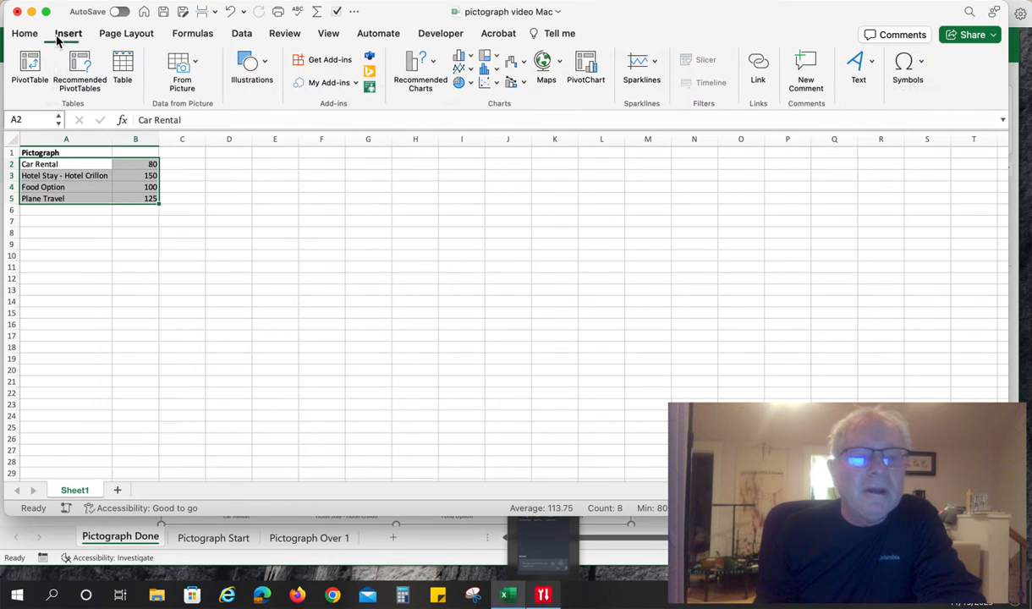
click(472, 60)
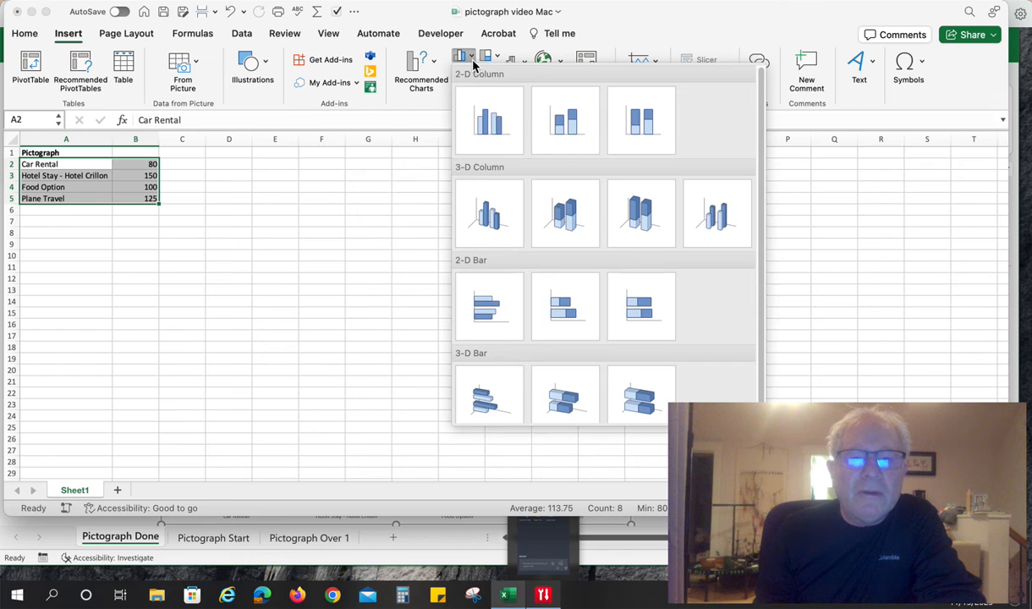
click(490, 124)
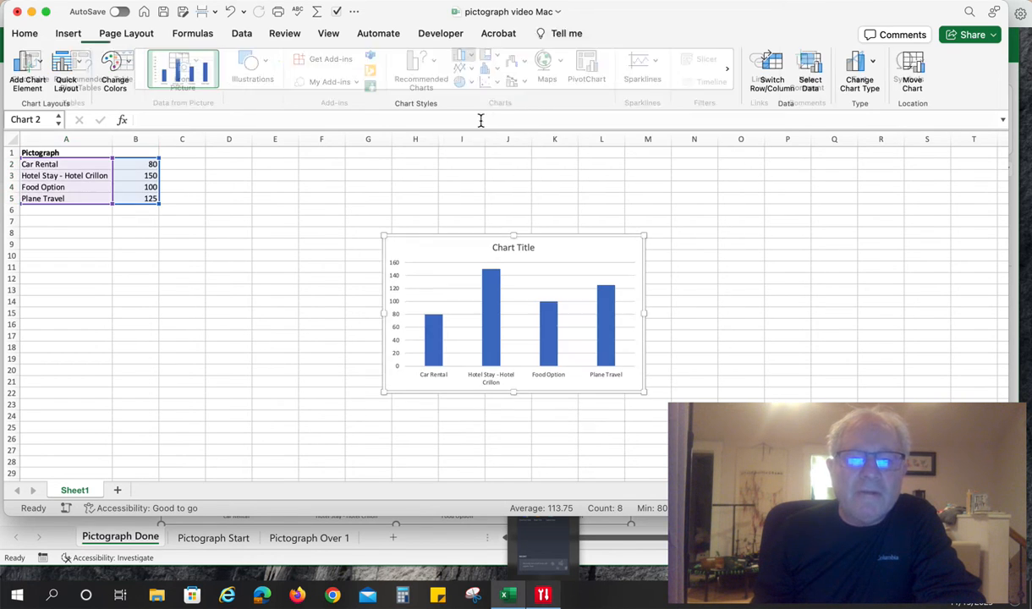
drag(428, 239, 295, 162)
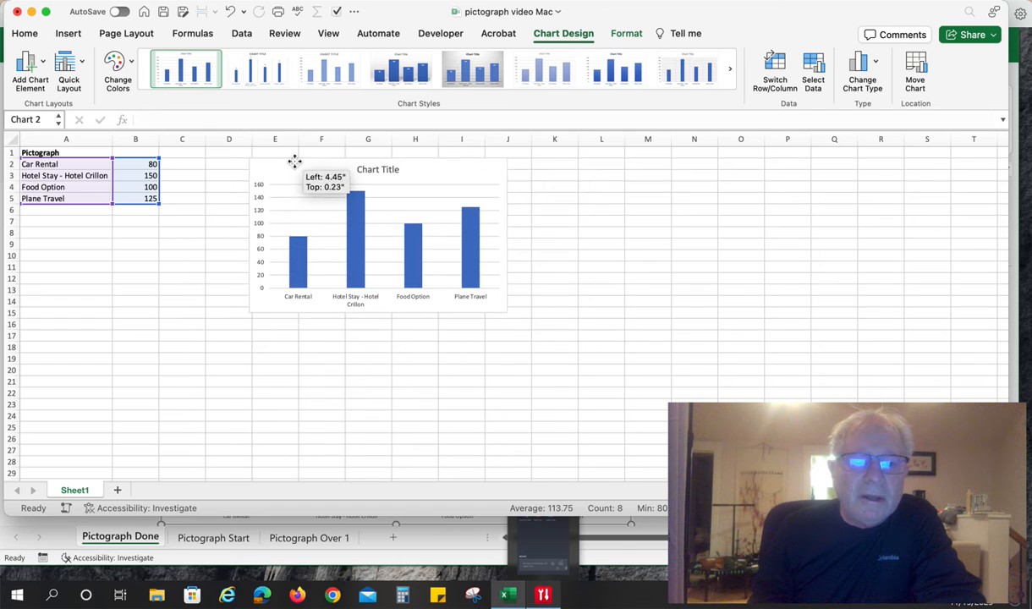
drag(508, 314, 585, 391)
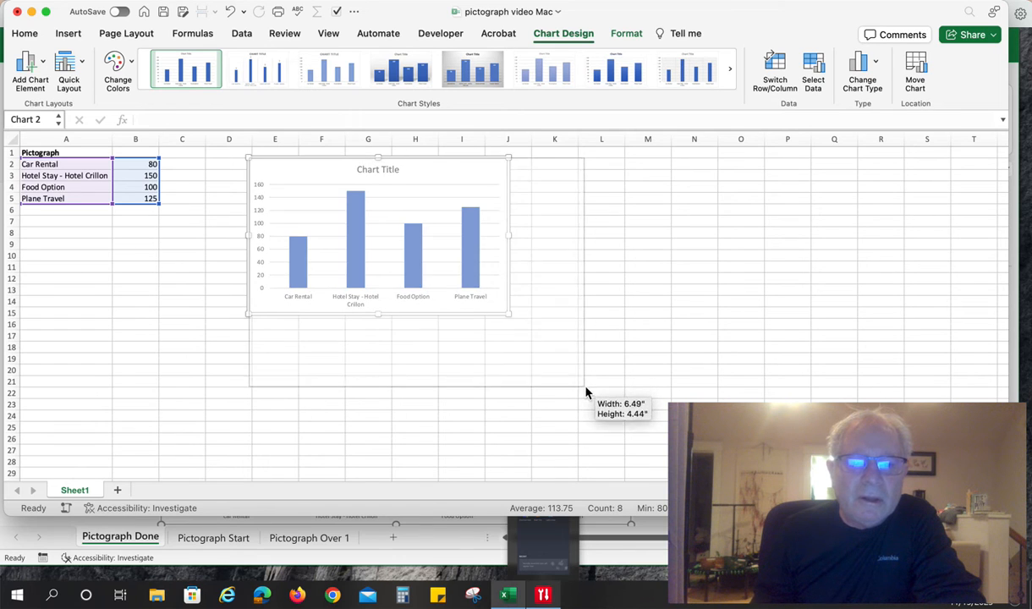
Apply a picture or texture fill to the Car Rental column only
double_click(312, 310)
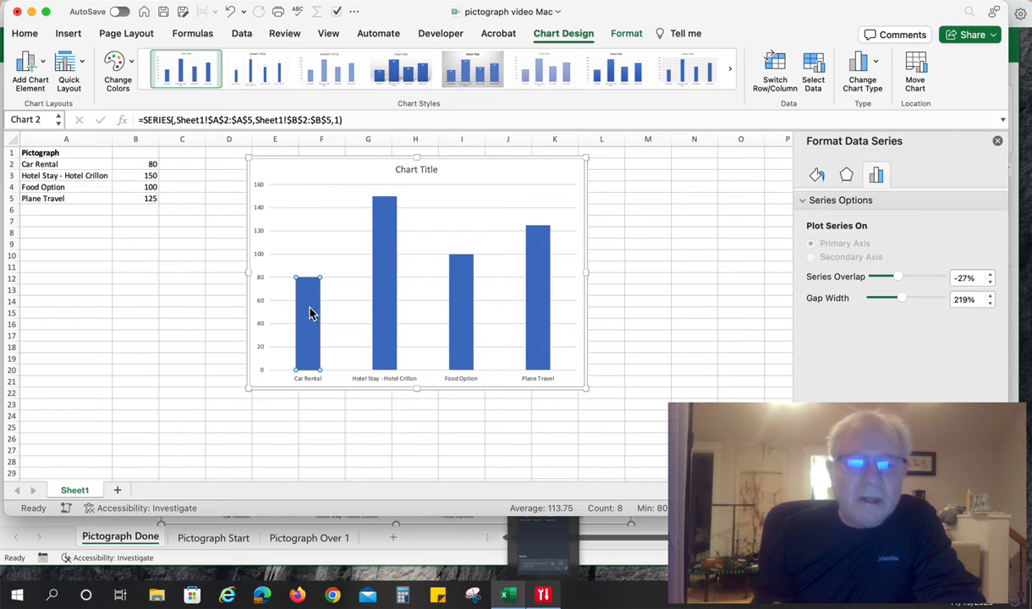
click(310, 313)
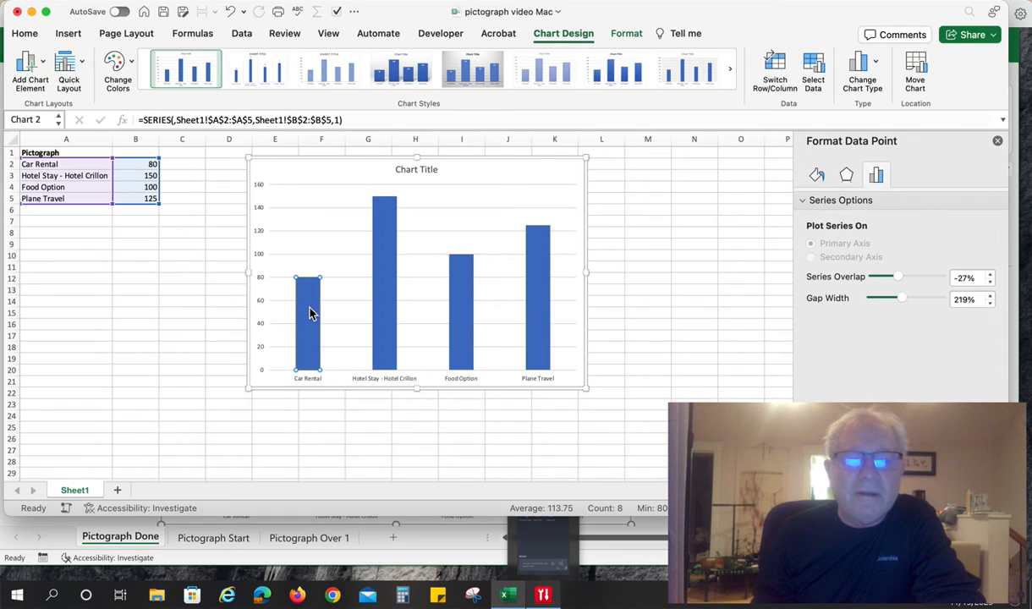
click(816, 176)
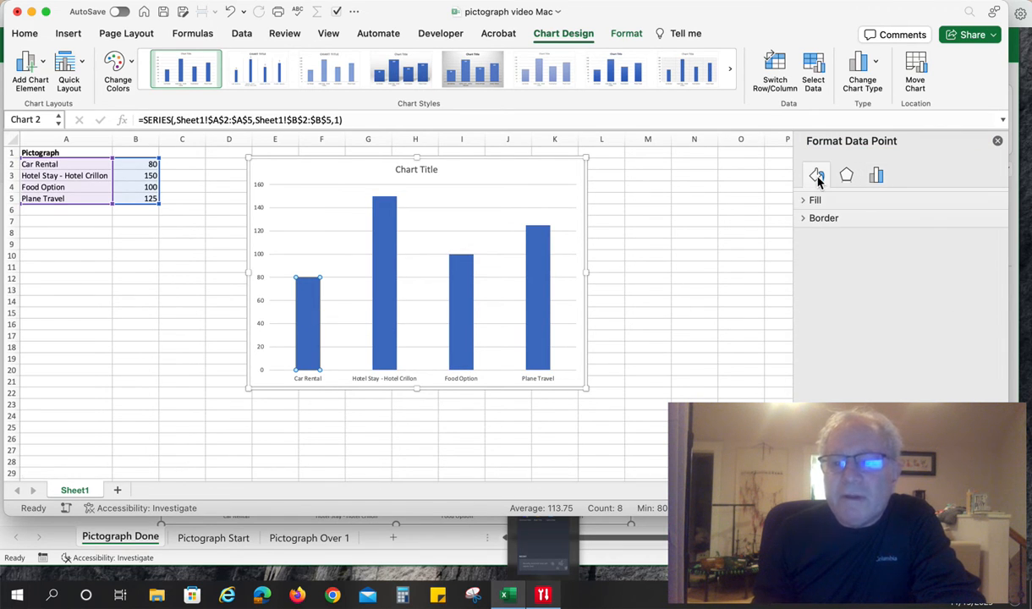
click(808, 203)
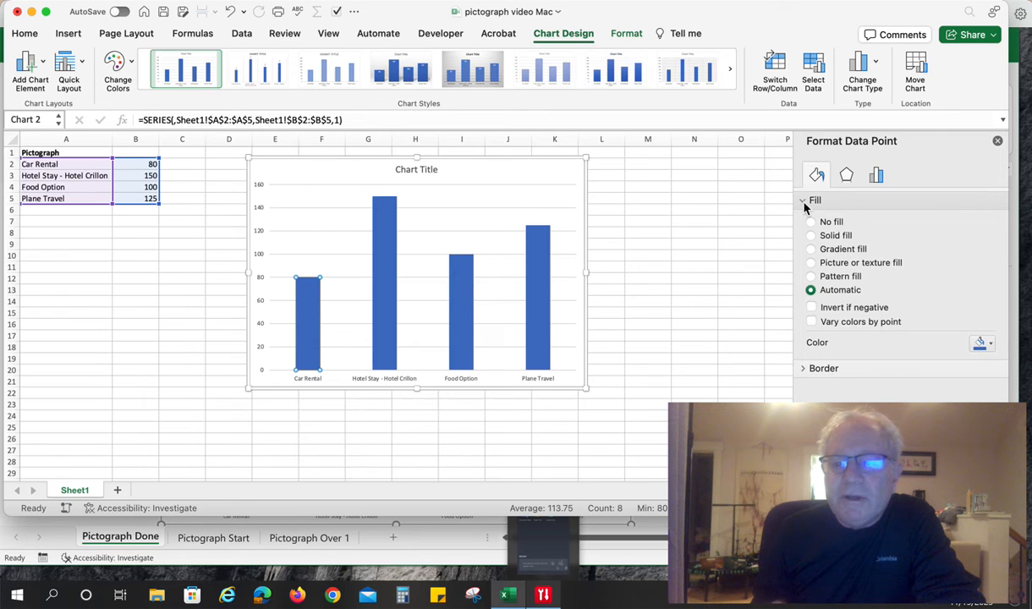
click(810, 263)
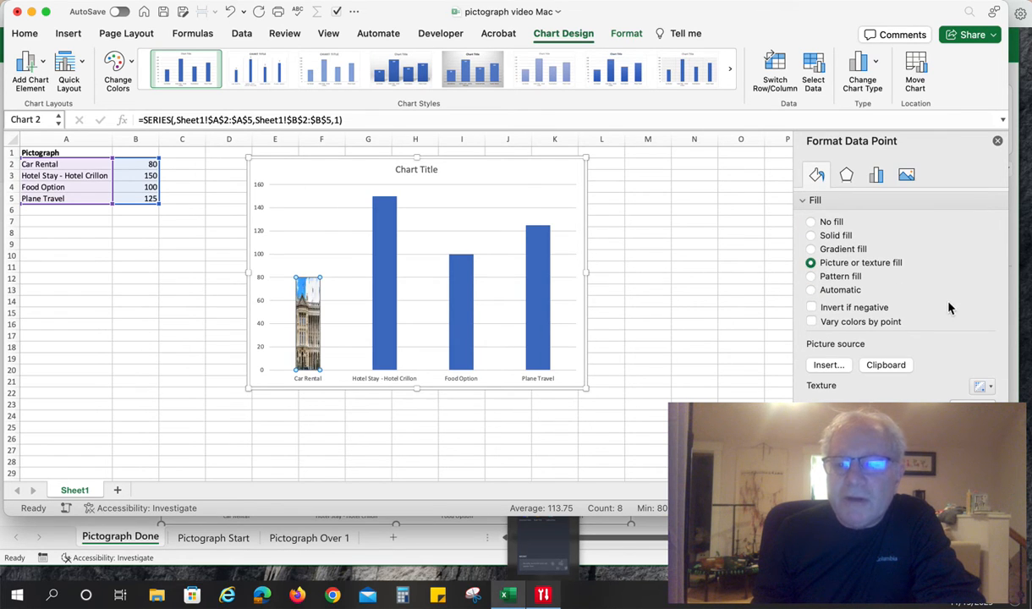
Insert the picture 180D.jpg from the pictograph folder into the Car Rental column and set its fill to Stack
click(829, 369)
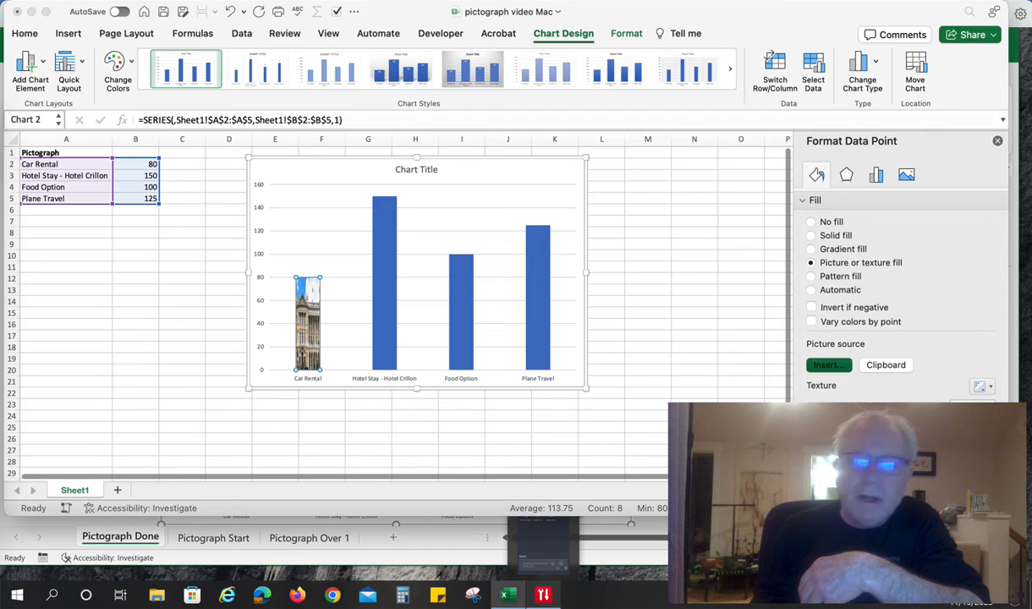
drag(0, 146, 380, 187)
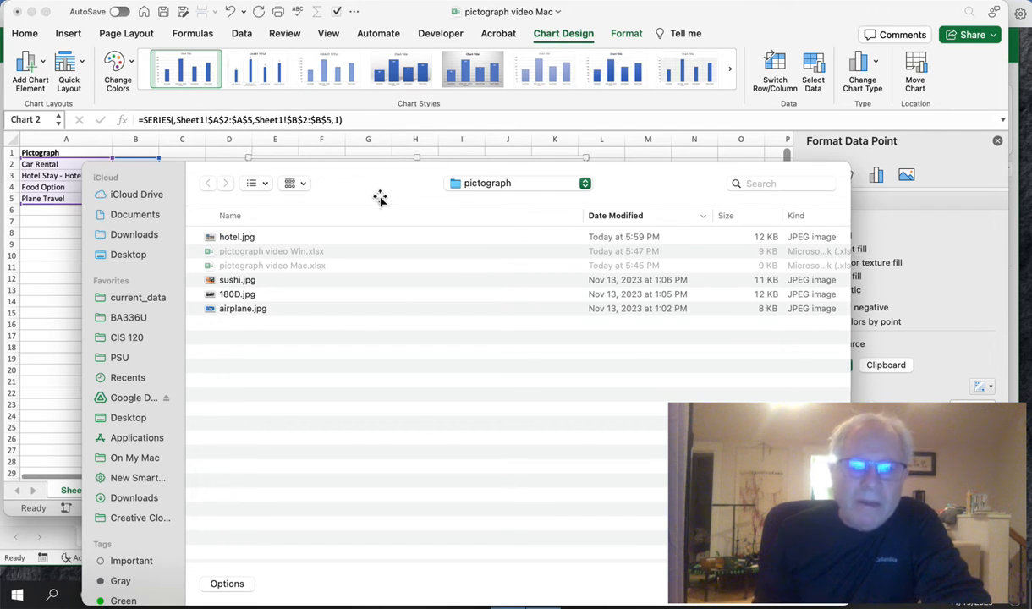
drag(378, 187, 466, 114)
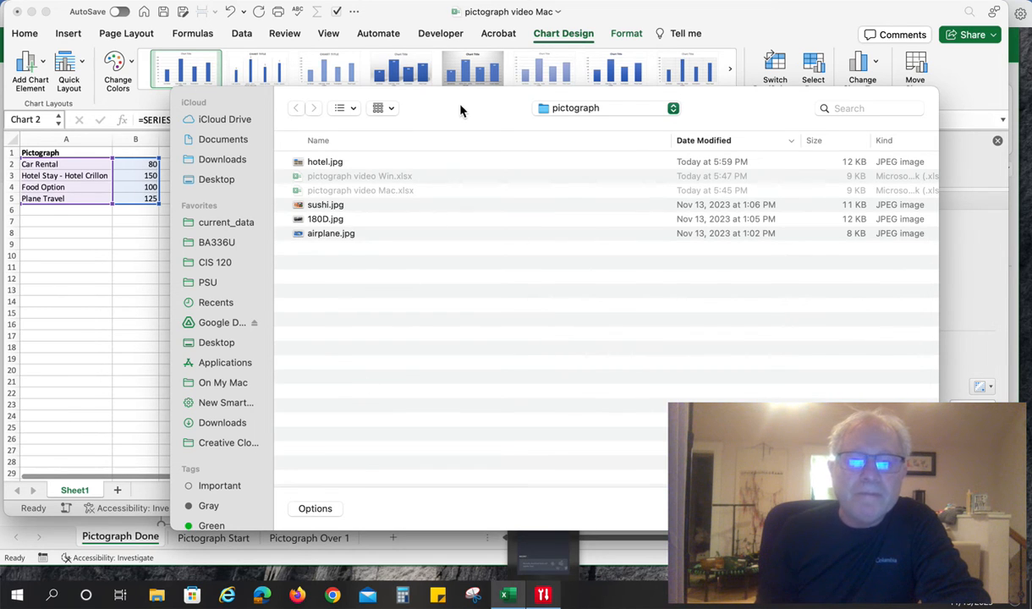
drag(462, 106, 526, 101)
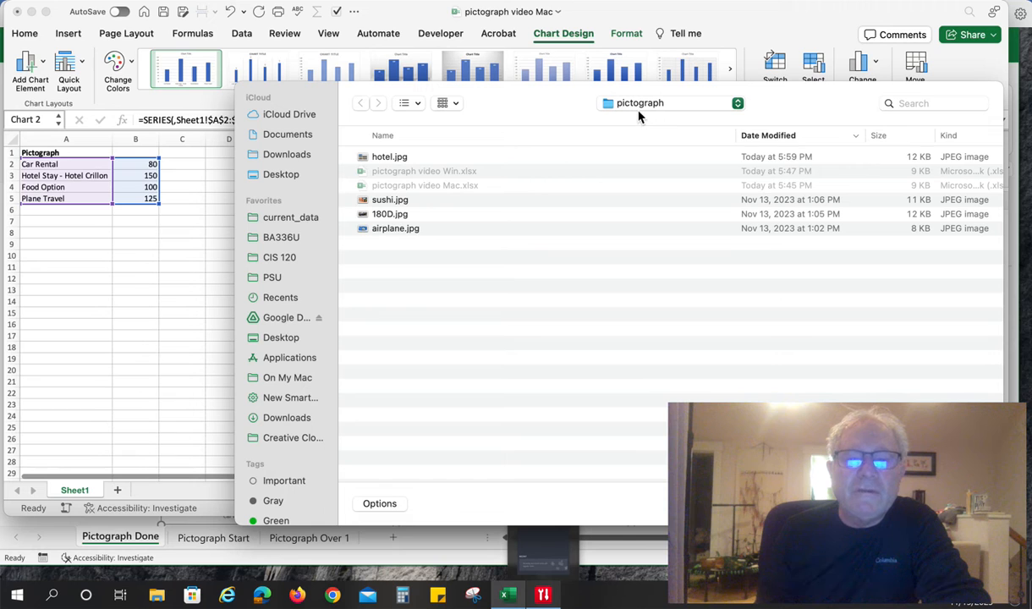
click(391, 214)
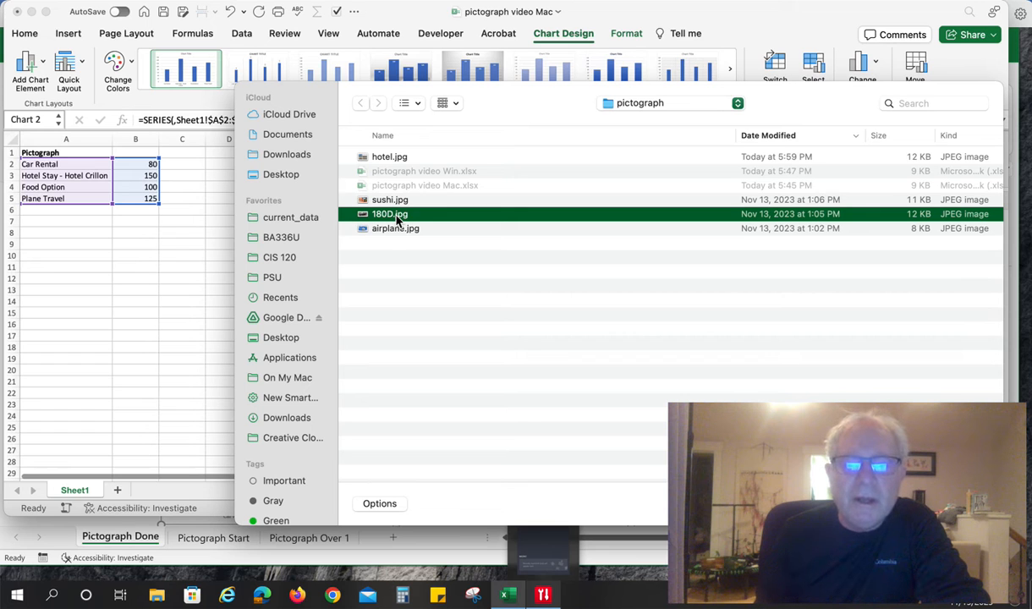
drag(845, 97, 519, 54)
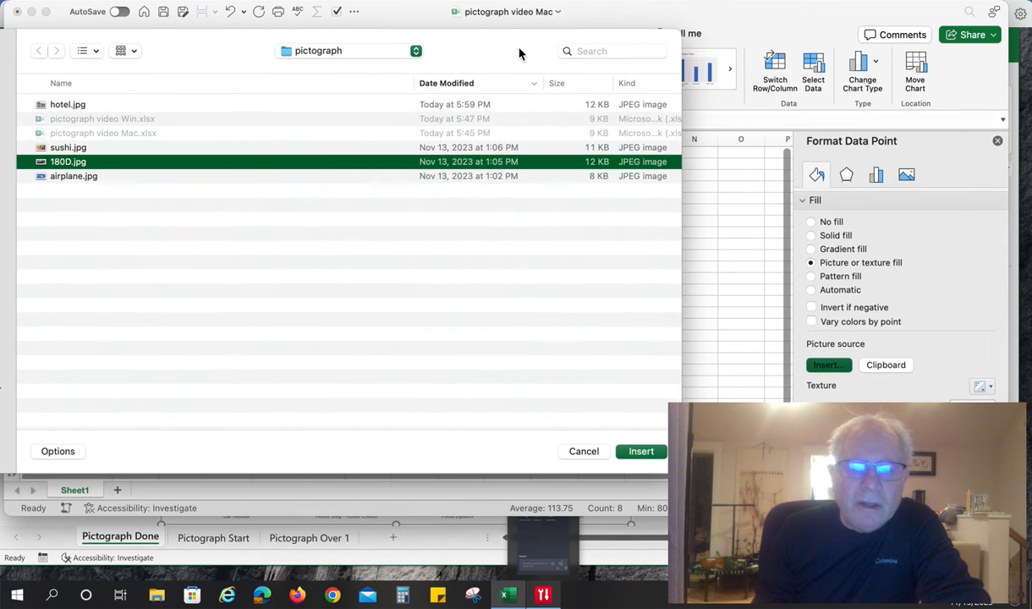
click(640, 452)
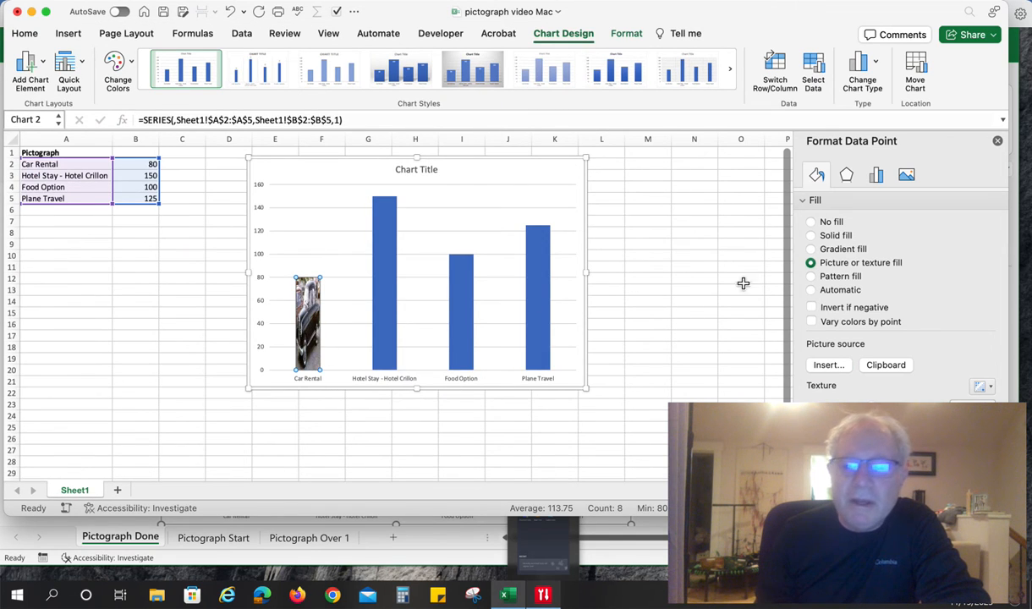
scroll(894, 290, down, 3)
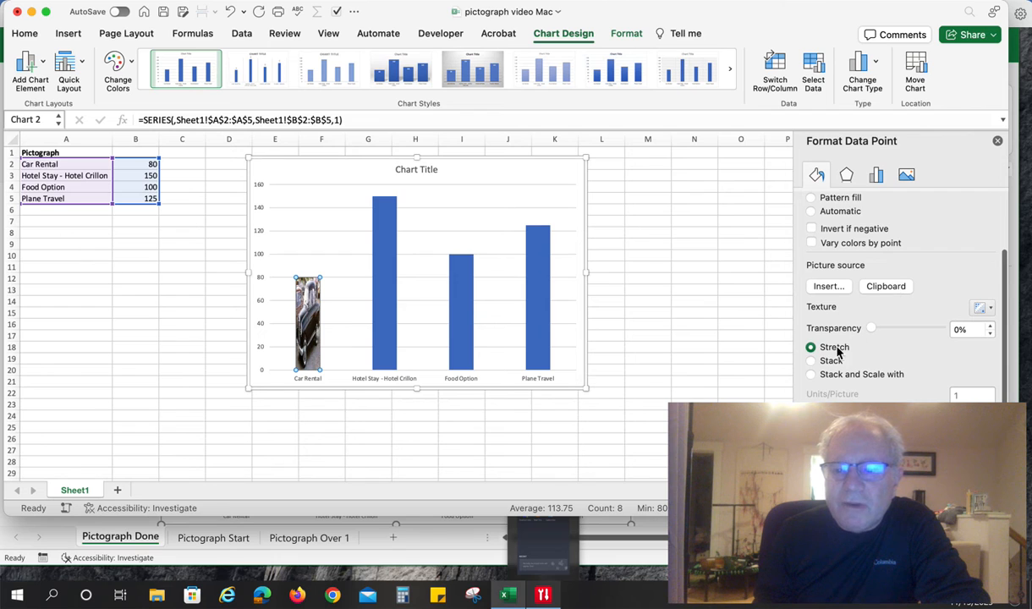
click(812, 361)
scroll(812, 364, up, 2)
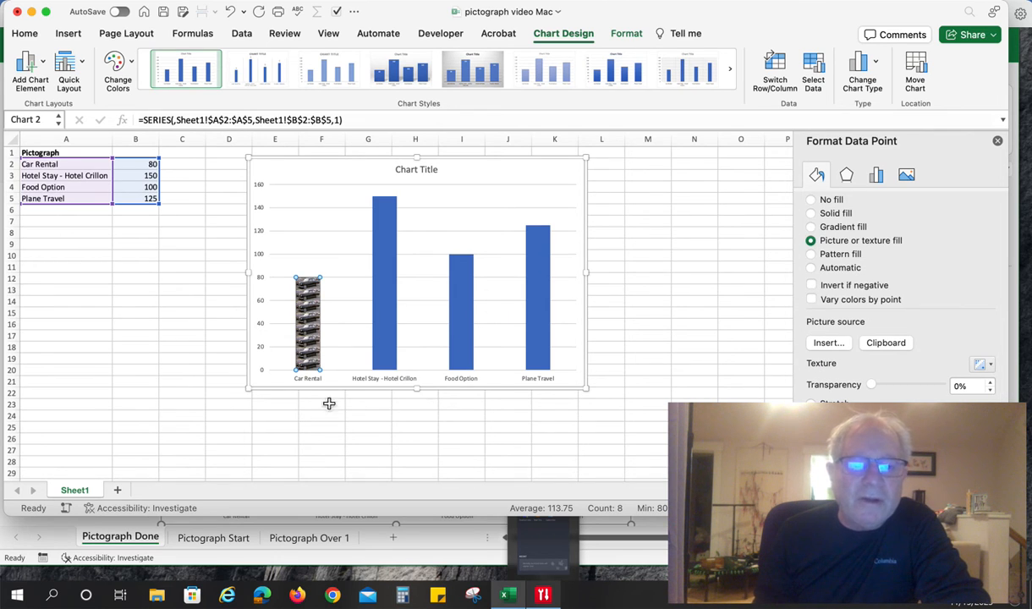
Apply a picture or texture fill to the Hotel Stay - Hotel Crillon column only
click(390, 329)
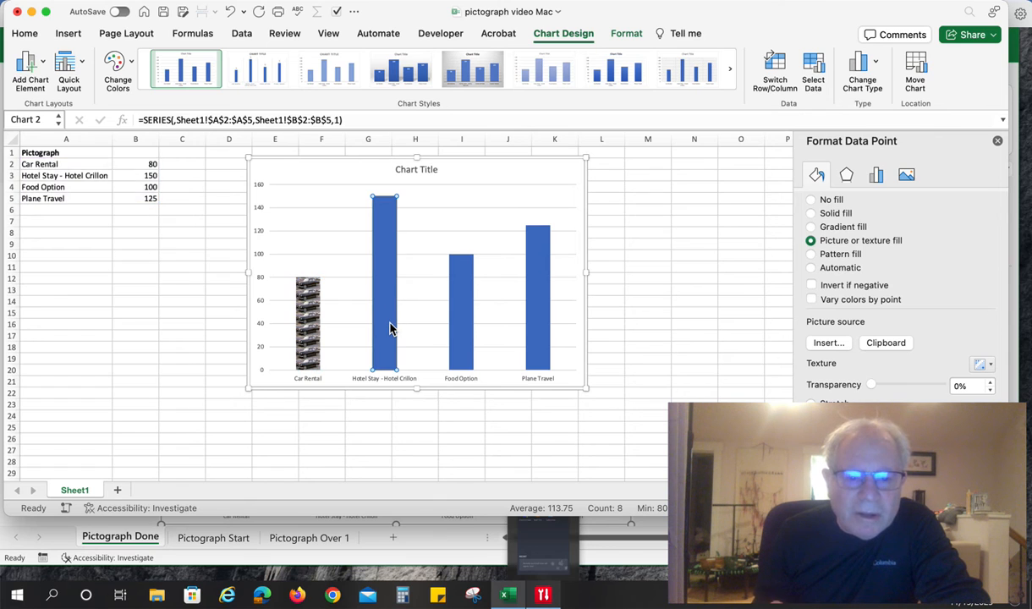
click(390, 329)
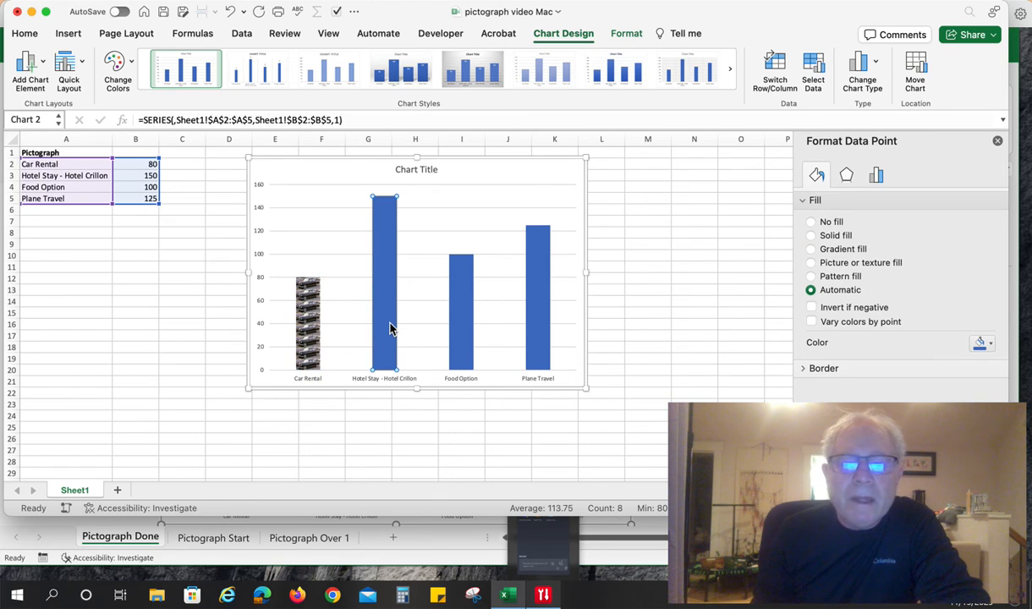
click(810, 262)
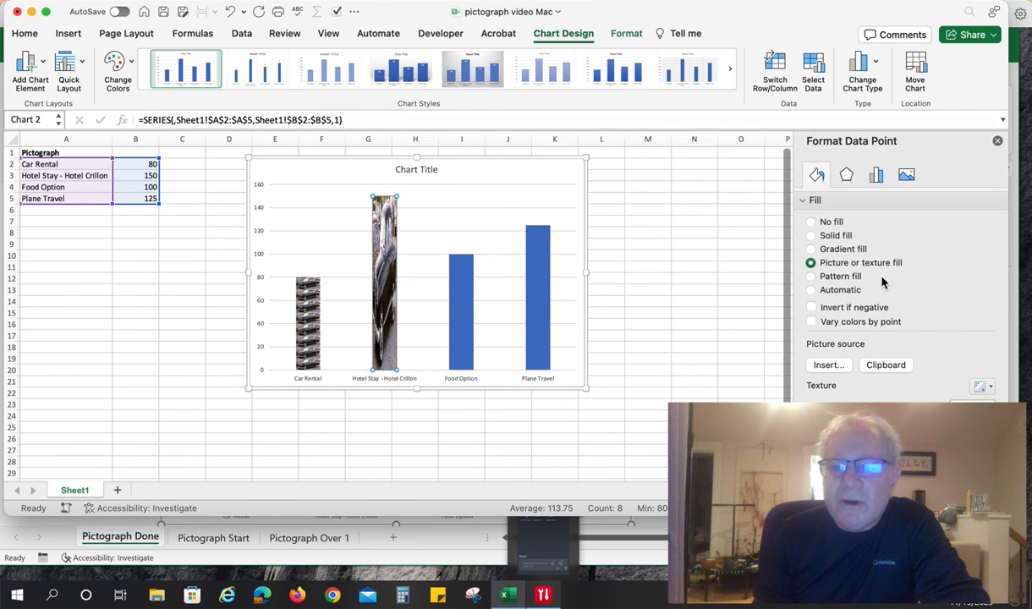
Insert hotel.jpg from the pictograph folder into the Hotel Stay - Hotel Crillon column and set its fill to Stack
click(843, 365)
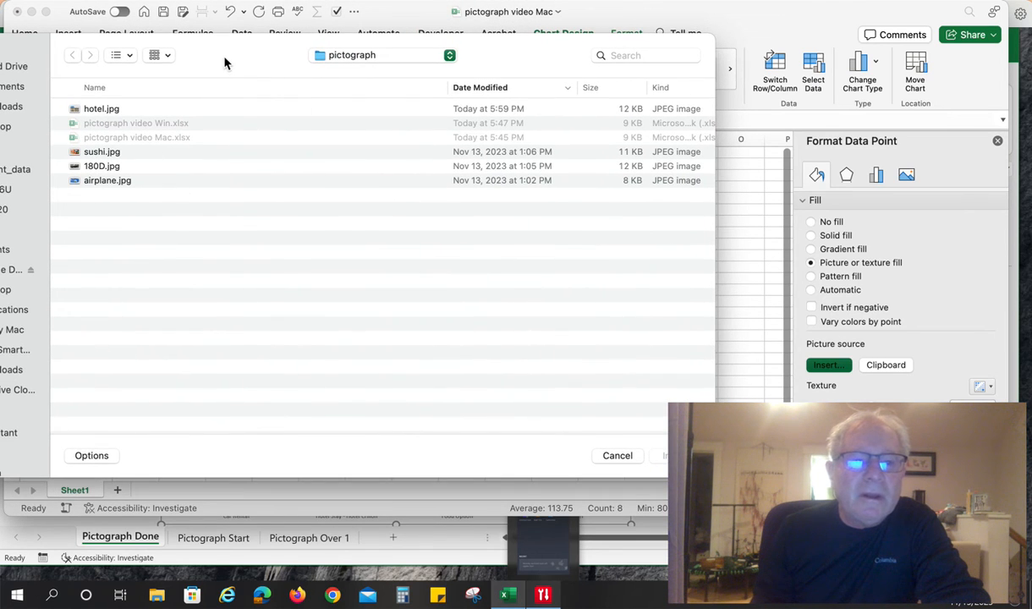
drag(246, 49, 225, 47)
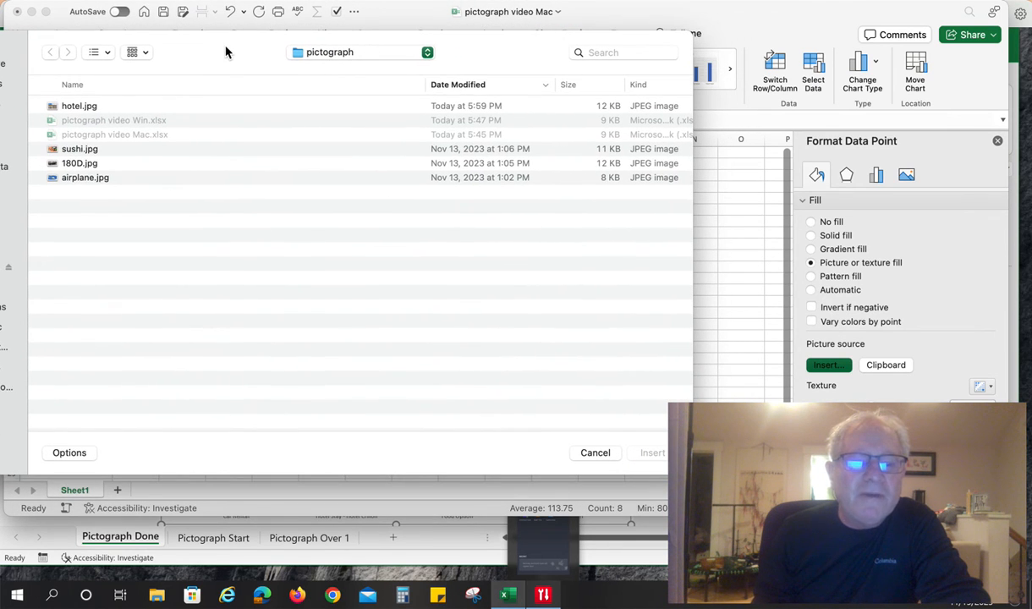
click(74, 111)
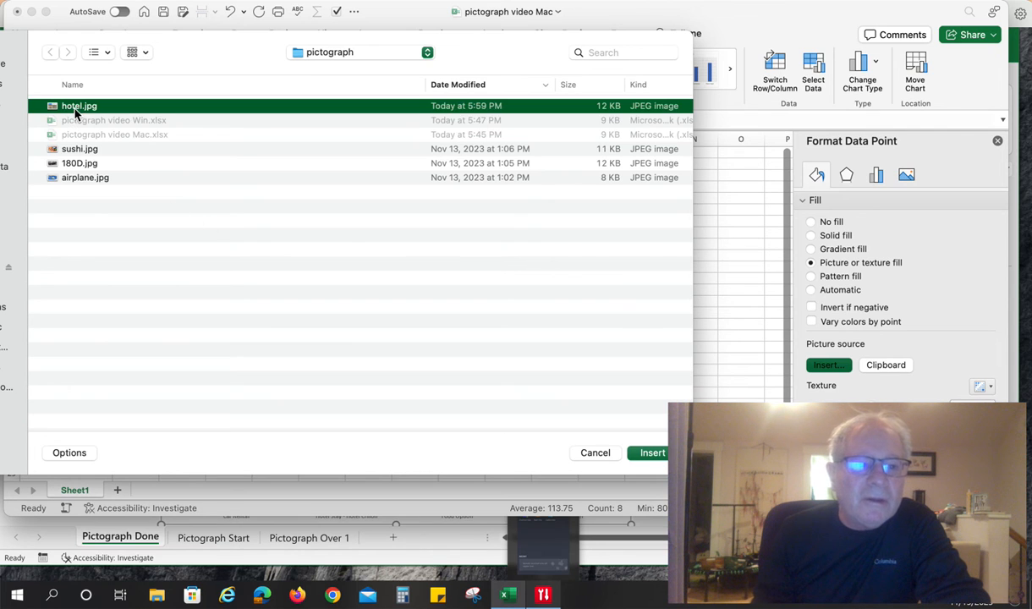
click(647, 453)
scroll(896, 338, down, 1)
scroll(904, 320, down, 1)
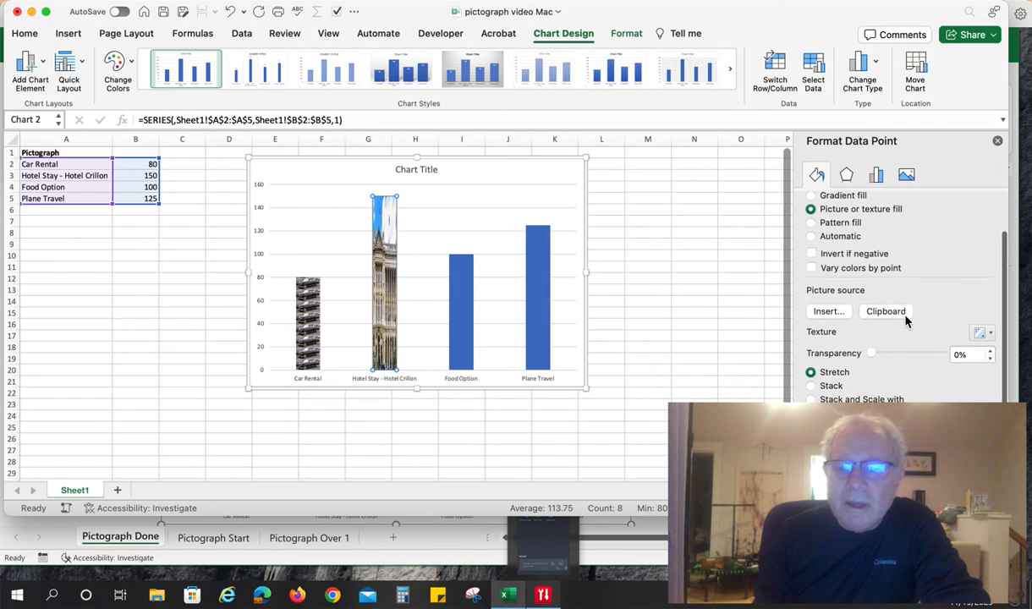
click(811, 385)
Reduce the series gap width to 16% and enlarge the chart so it extends to about column M and row 26
scroll(812, 389, up, 1)
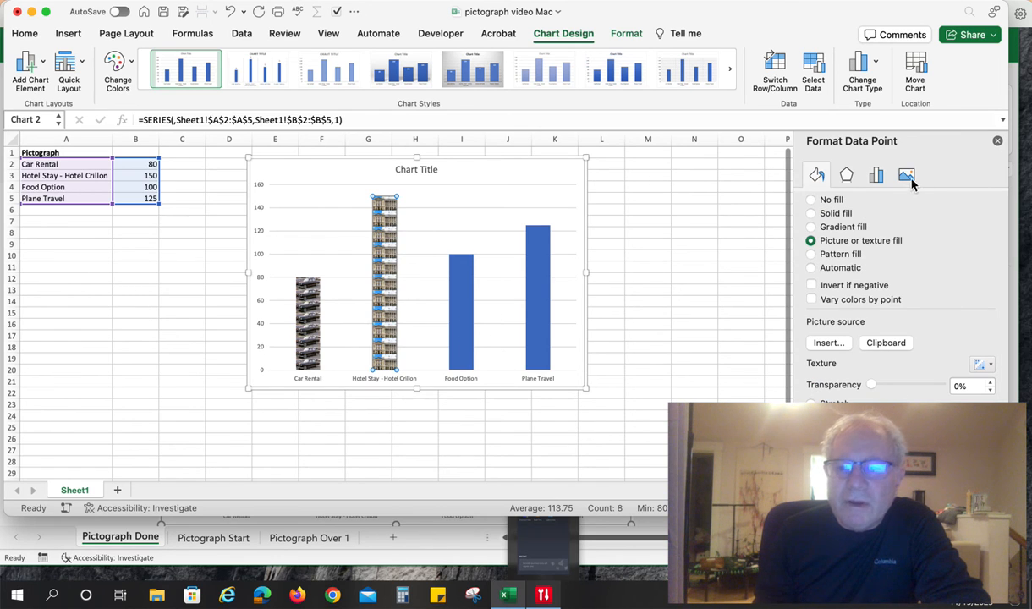
click(876, 177)
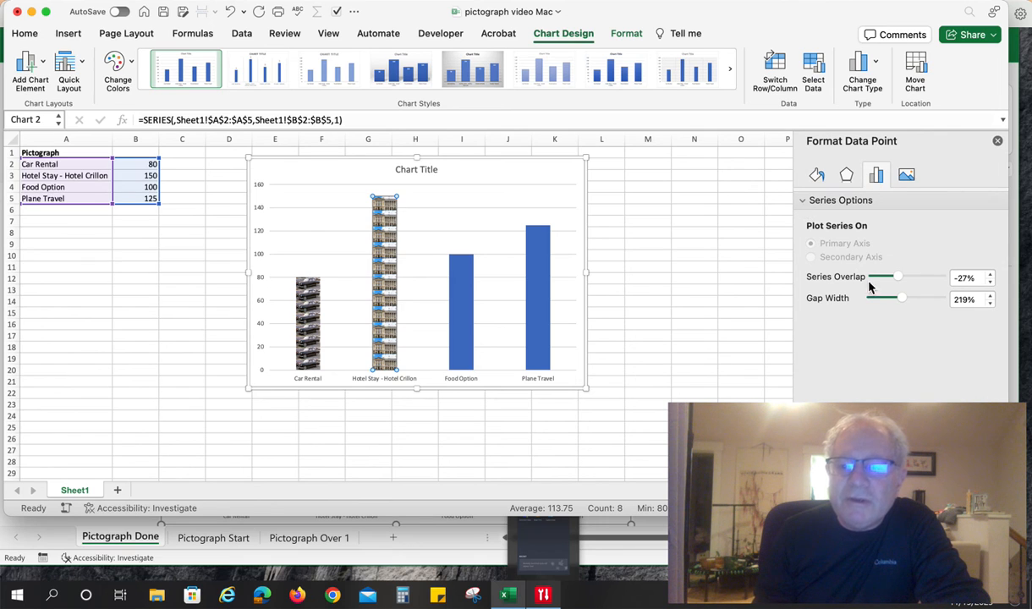
drag(903, 300, 872, 305)
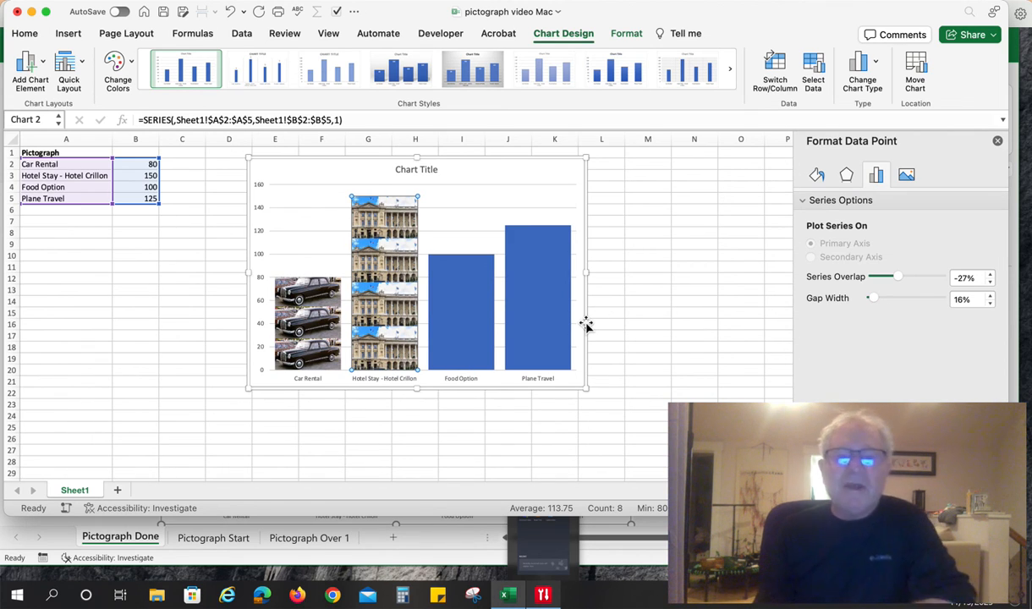
drag(589, 390, 656, 441)
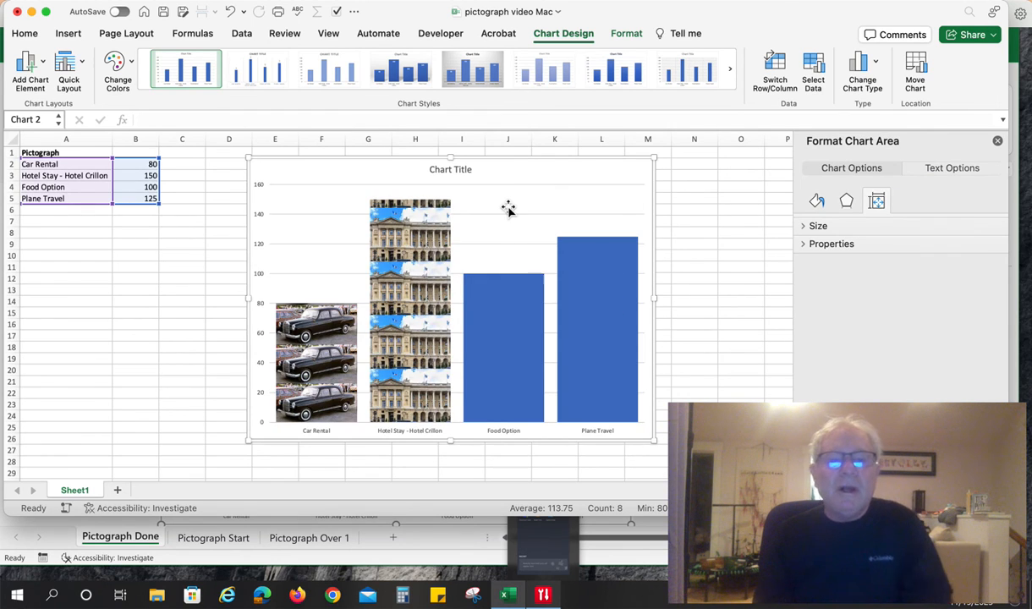